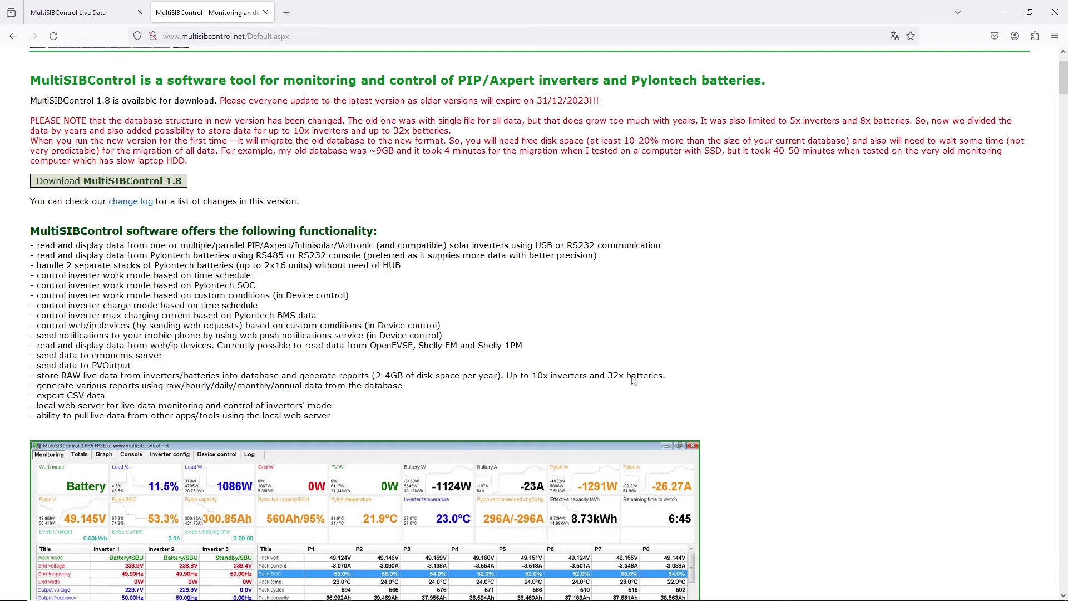
Skim the MultiSIBControl website's home page and translate it from English into French.
{"action": "scroll", "coordinate": [786, 277], "scroll_direction": "down", "scroll_amount": 5}
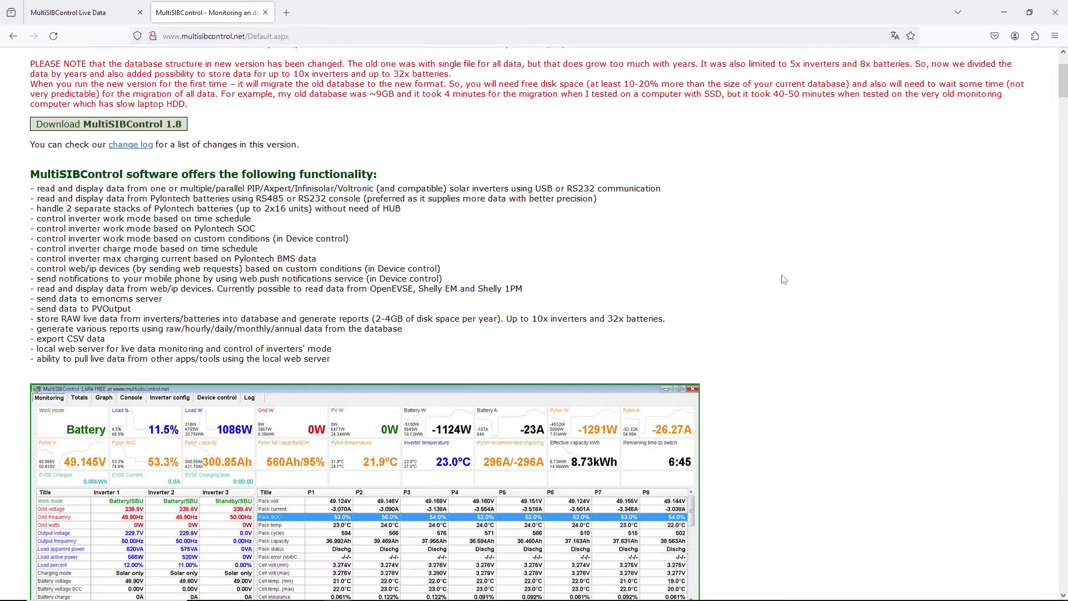
{"action": "scroll", "coordinate": [785, 277], "scroll_direction": "down", "scroll_amount": 13}
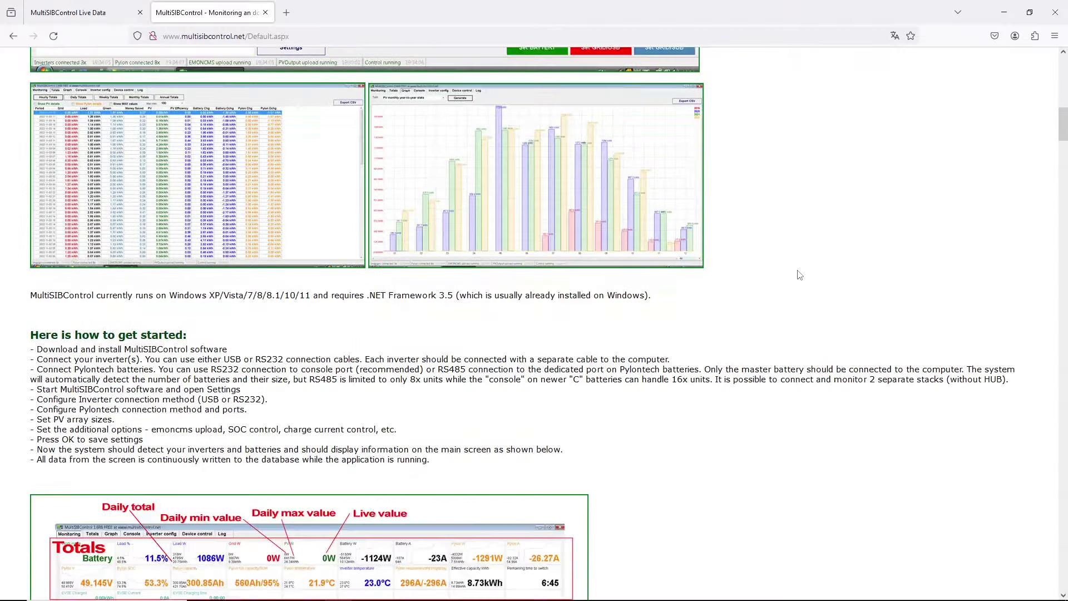
{"action": "scroll", "coordinate": [799, 275], "scroll_direction": "down", "scroll_amount": 13}
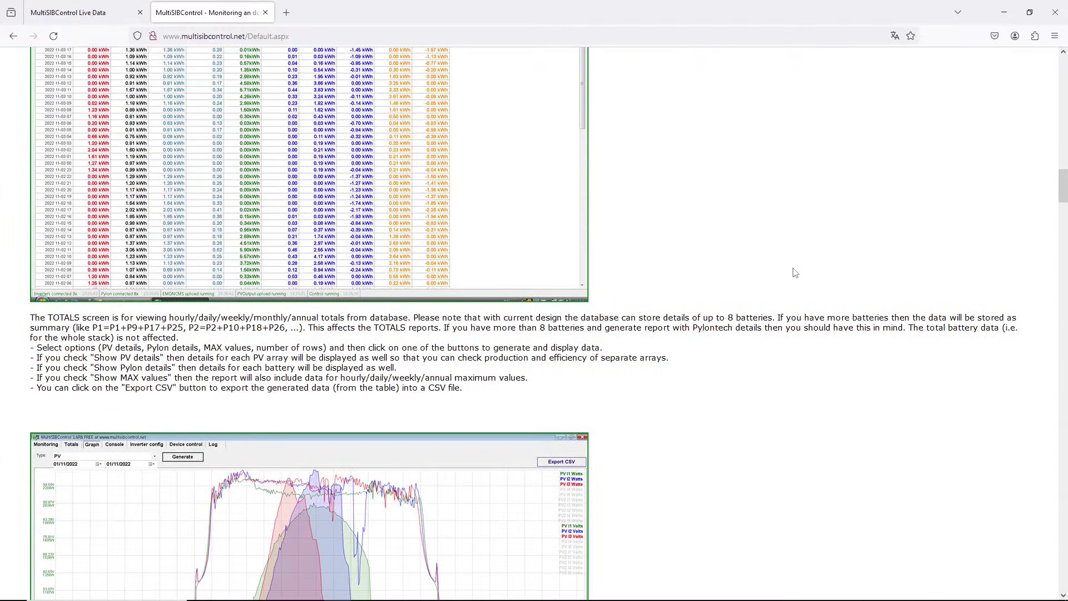
{"action": "scroll", "coordinate": [795, 273], "scroll_direction": "up", "scroll_amount": 15}
{"action": "left_click", "coordinate": [894, 37]}
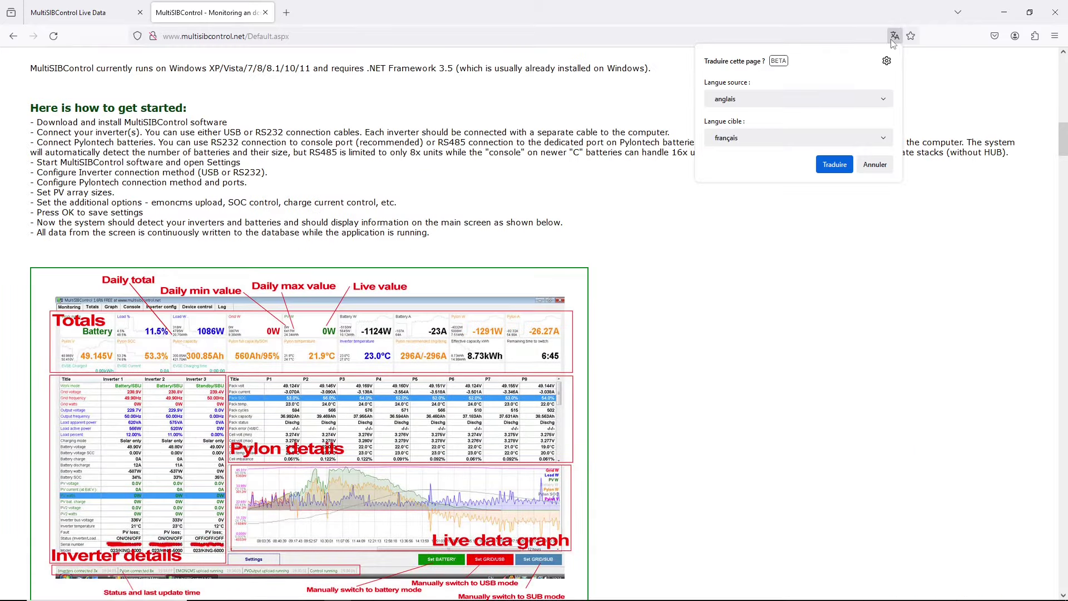
{"action": "key", "text": "Return"}
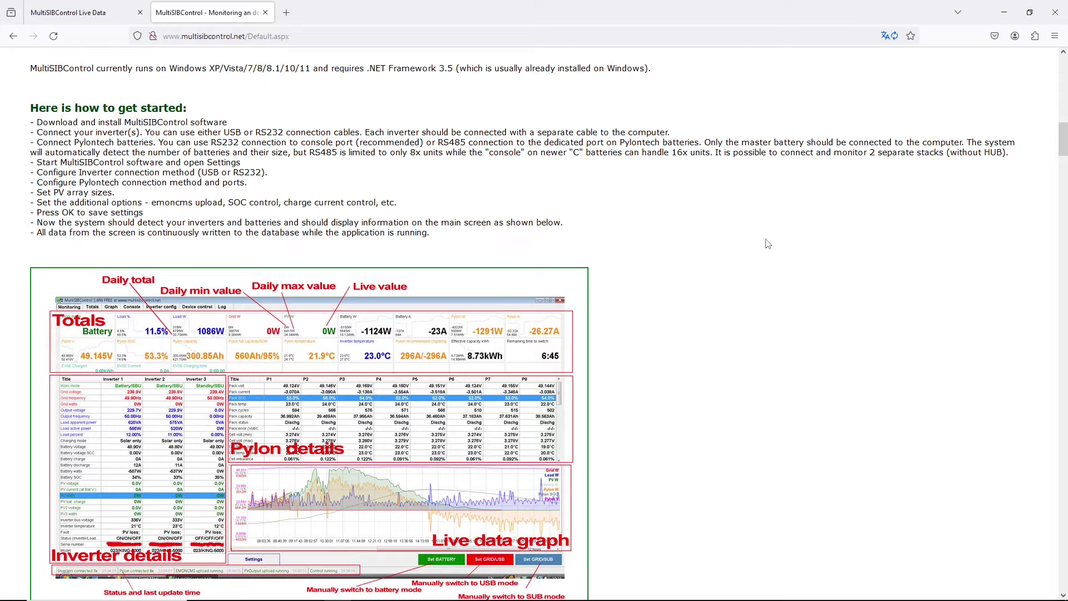
{"action": "scroll", "coordinate": [768, 244], "scroll_direction": "up", "scroll_amount": 5}
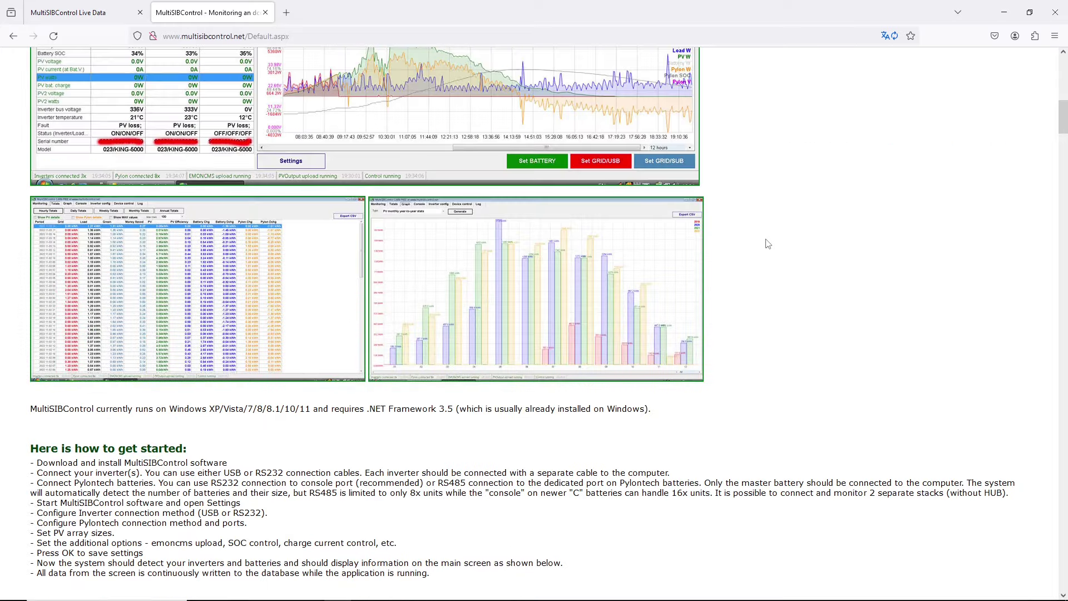
{"action": "scroll", "coordinate": [768, 244], "scroll_direction": "up", "scroll_amount": 9}
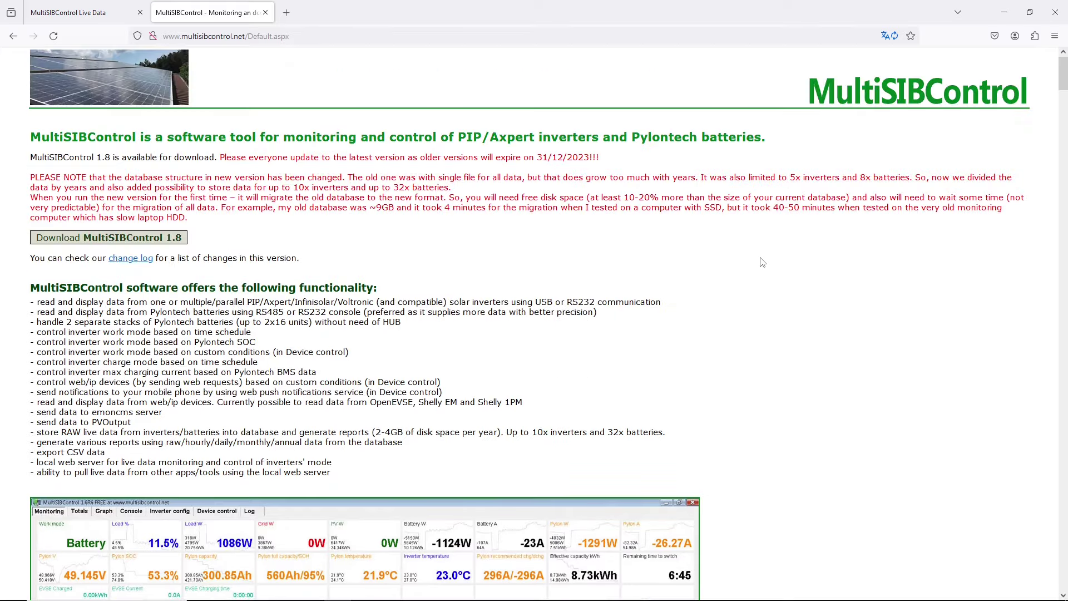
{"action": "scroll", "coordinate": [770, 272], "scroll_direction": "down", "scroll_amount": 3}
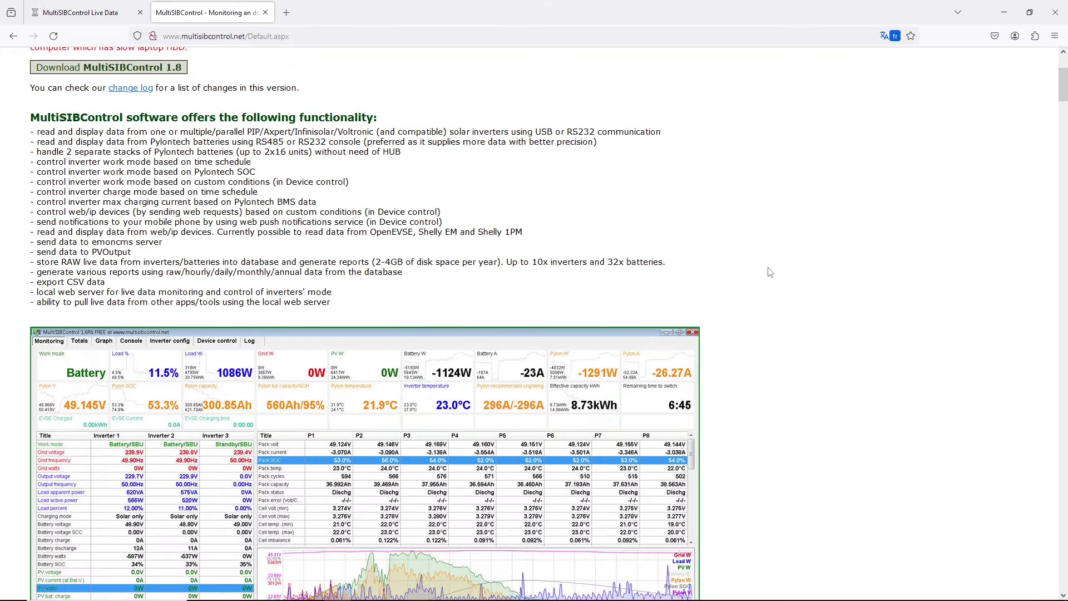
{"action": "scroll", "coordinate": [770, 272], "scroll_direction": "up", "scroll_amount": 3}
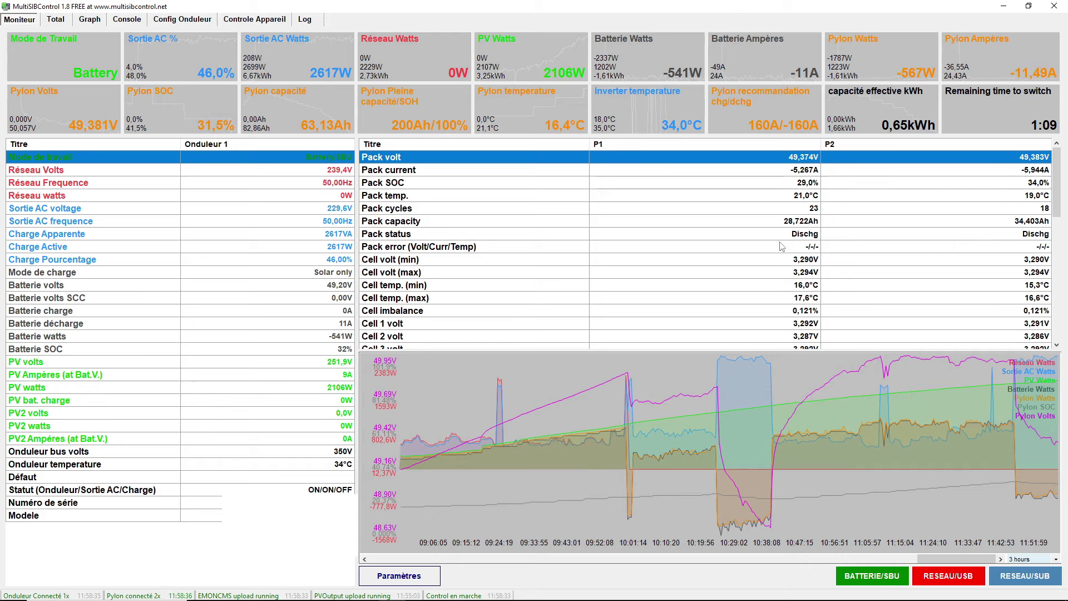
In the MultiSIBControl monitor, examine the full table of pack and cell data for batteries P1 and P2.
{"action": "scroll", "coordinate": [896, 249], "scroll_direction": "down", "scroll_amount": 9}
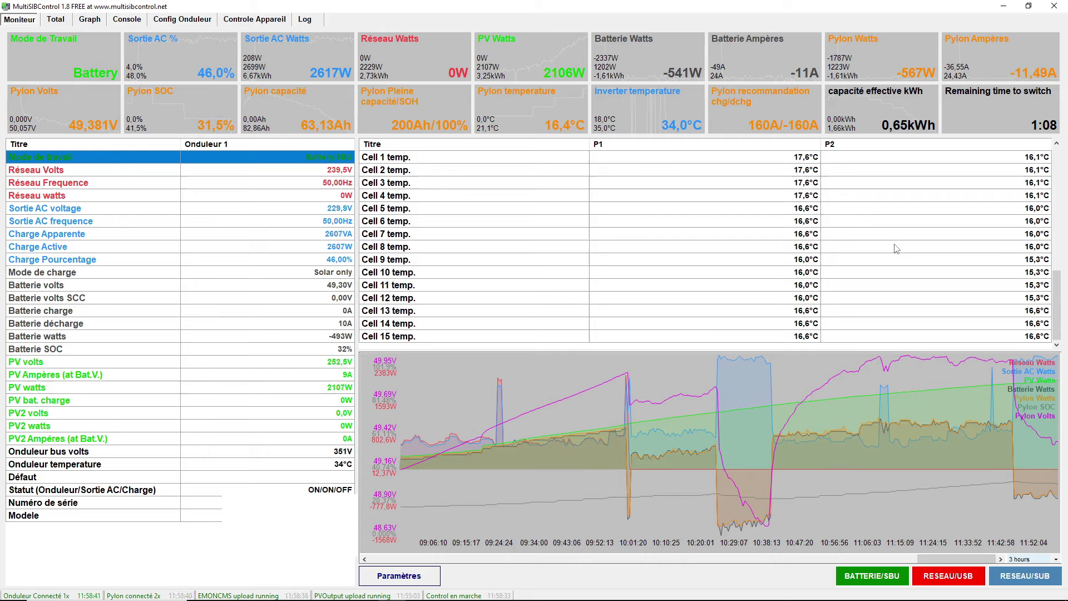
{"action": "scroll", "coordinate": [896, 249], "scroll_direction": "up", "scroll_amount": 10}
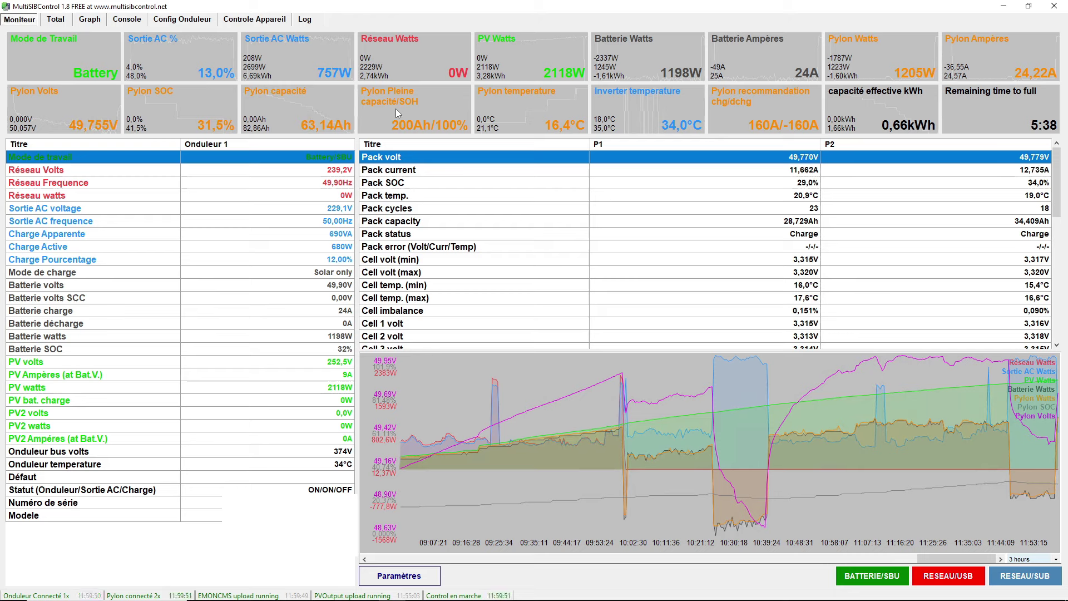
Open the application settings and check the general options, including the list of interface languages.
{"action": "left_click", "coordinate": [153, 350]}
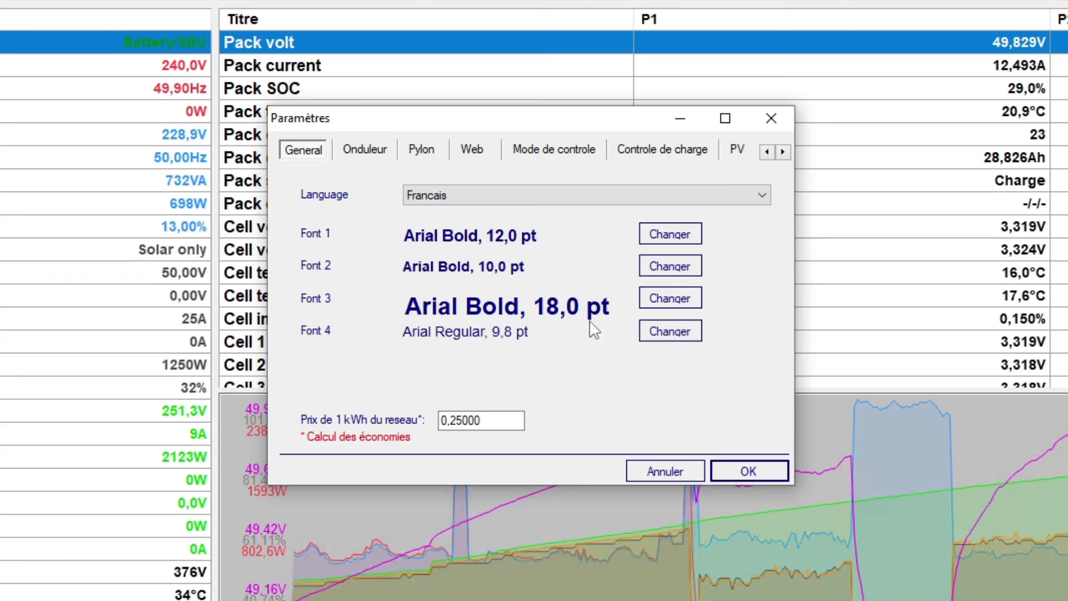
{"action": "left_click", "coordinate": [469, 205]}
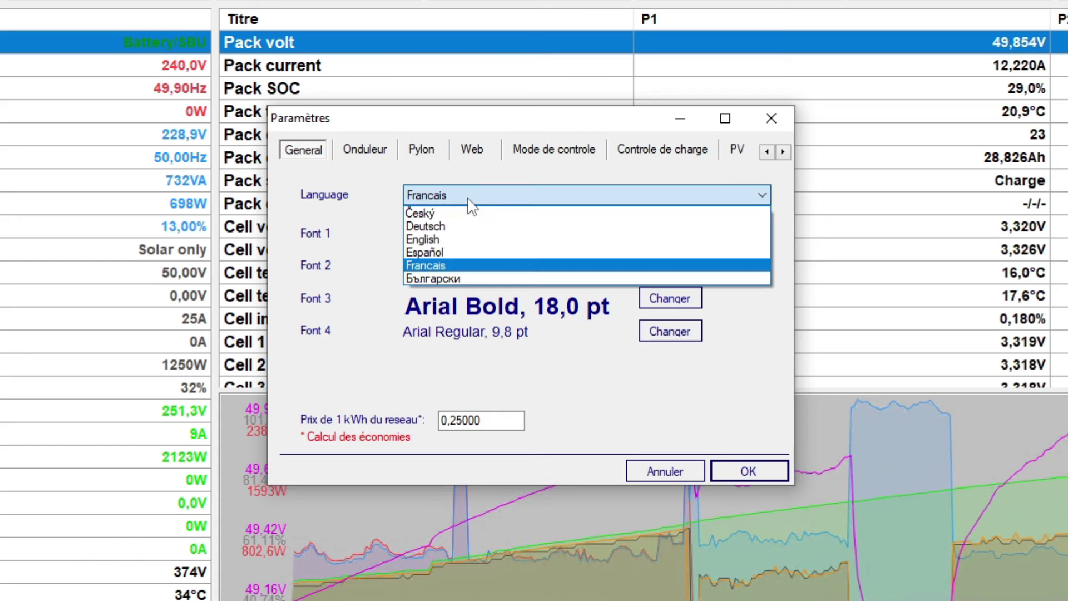
{"action": "left_click", "coordinate": [467, 198]}
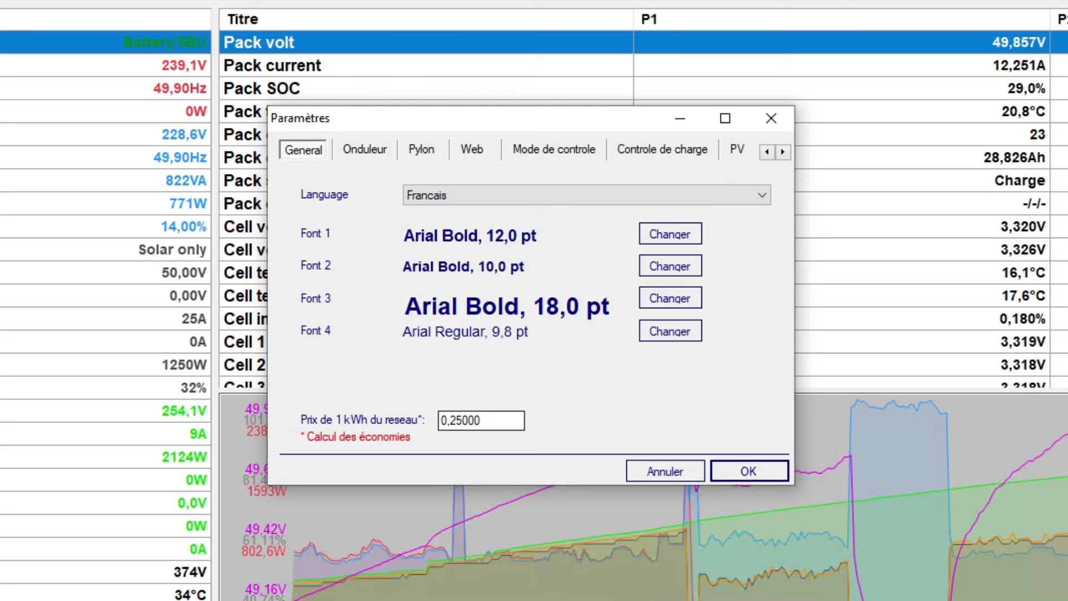
Check the inverter's communication options, USB and Serial RS232, and the Pylontech stack communication and port settings.
{"action": "left_click", "coordinate": [370, 152]}
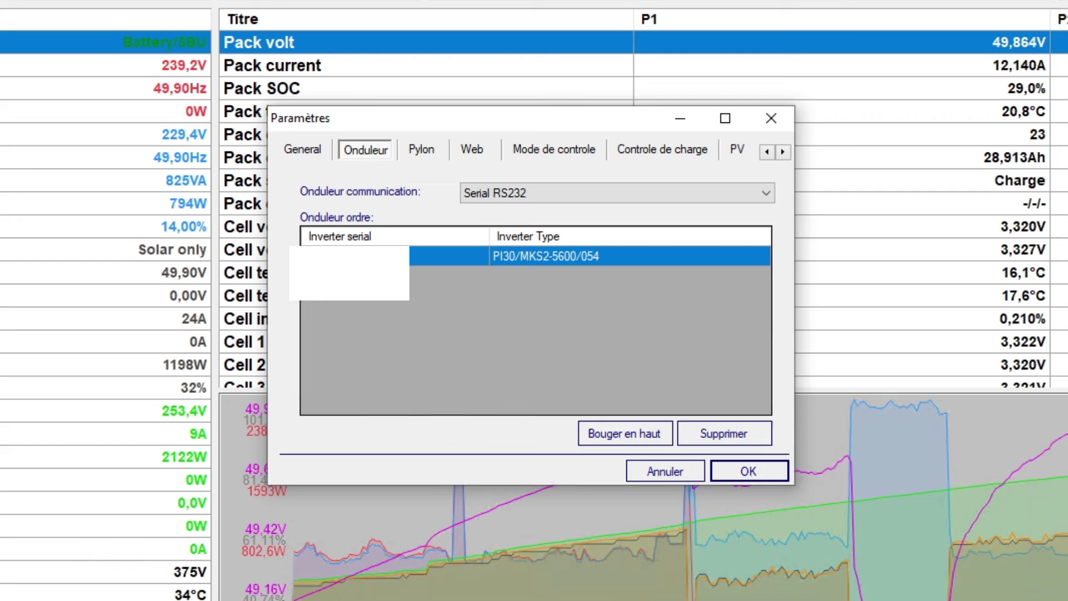
{"action": "left_click", "coordinate": [544, 199]}
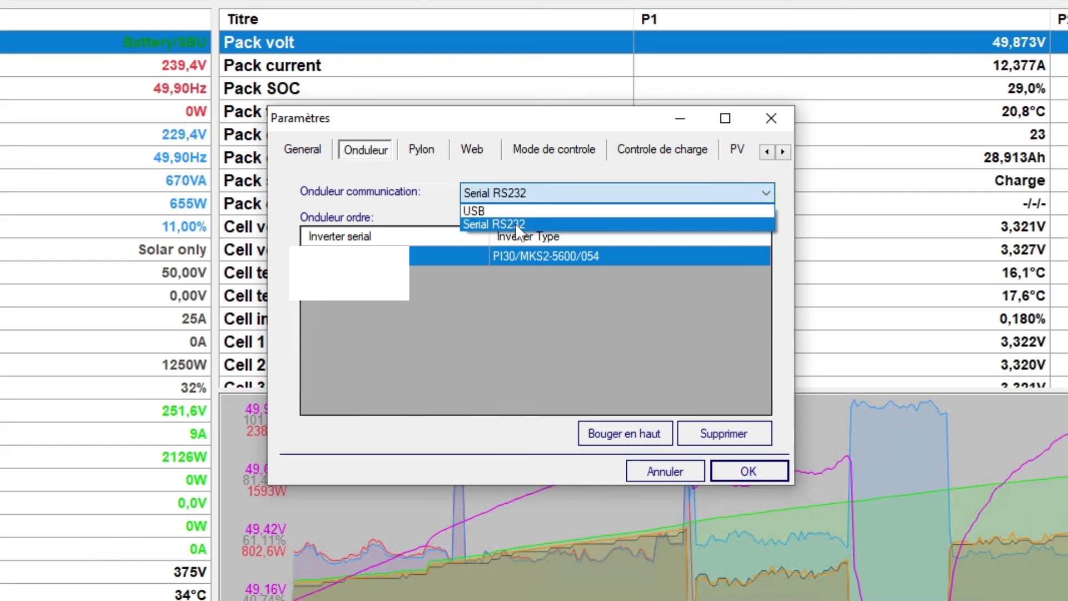
{"action": "left_click", "coordinate": [567, 195]}
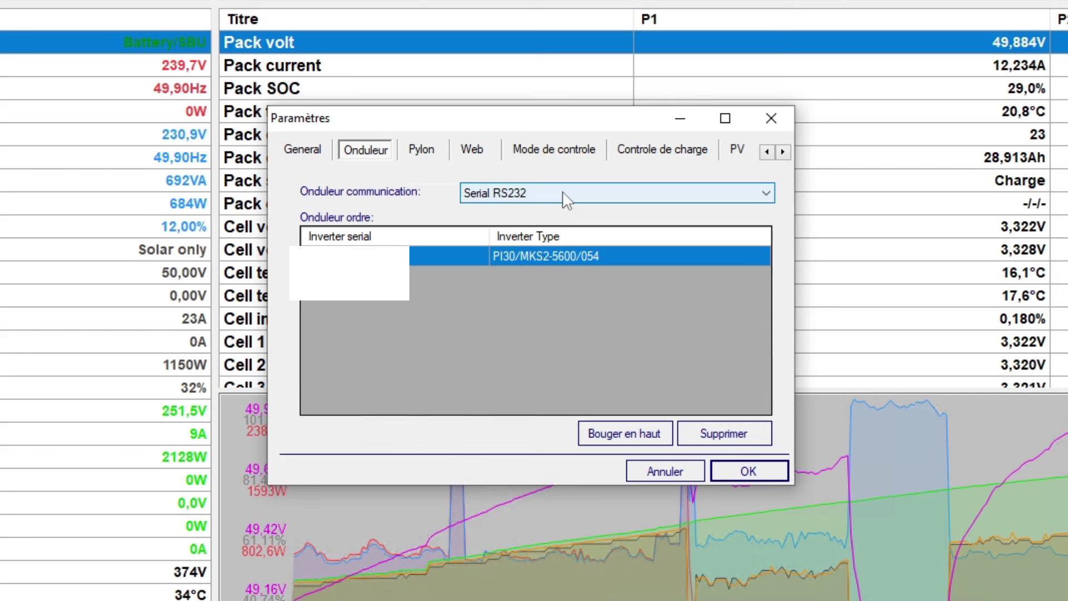
{"action": "left_click", "coordinate": [422, 157]}
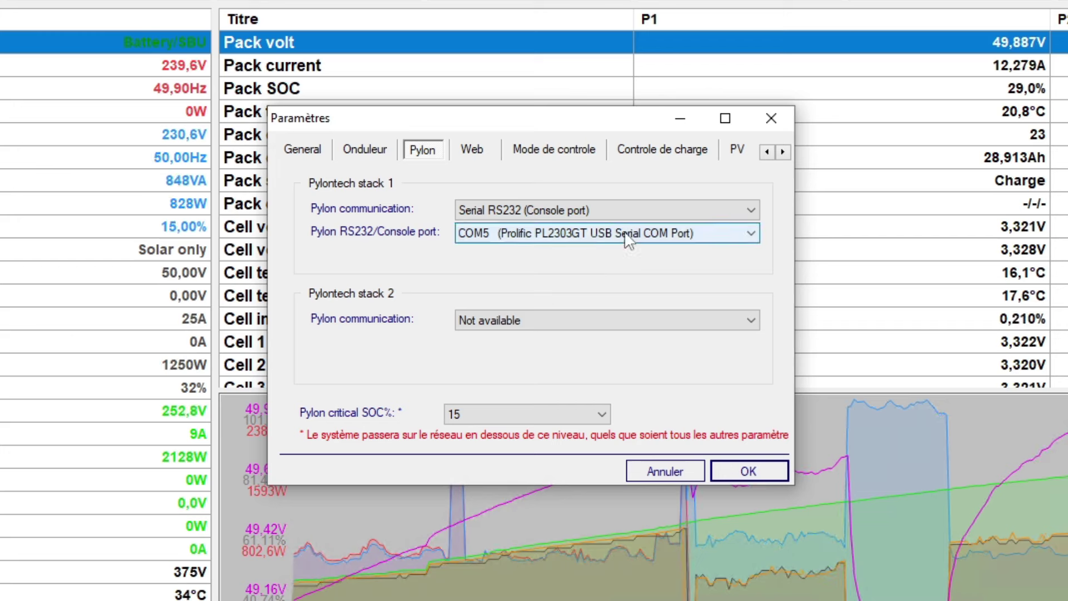
Review the web upload and local web server settings, view the live data page in the browser, and return to the settings.
{"action": "left_click", "coordinate": [470, 151]}
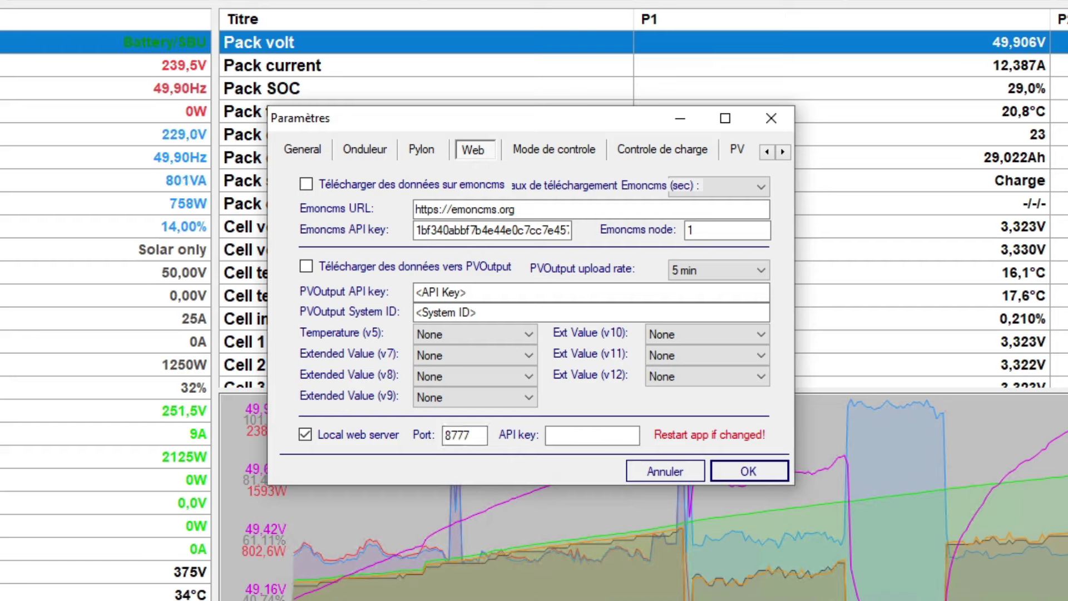
{"action": "key", "text": "alt+Tab"}
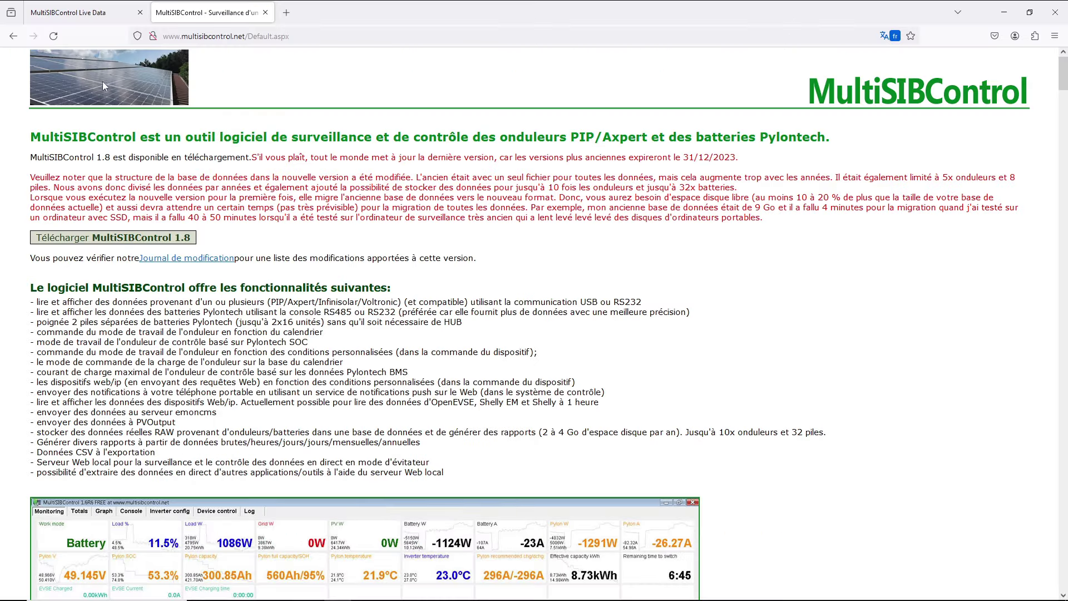
{"action": "left_click", "coordinate": [86, 12]}
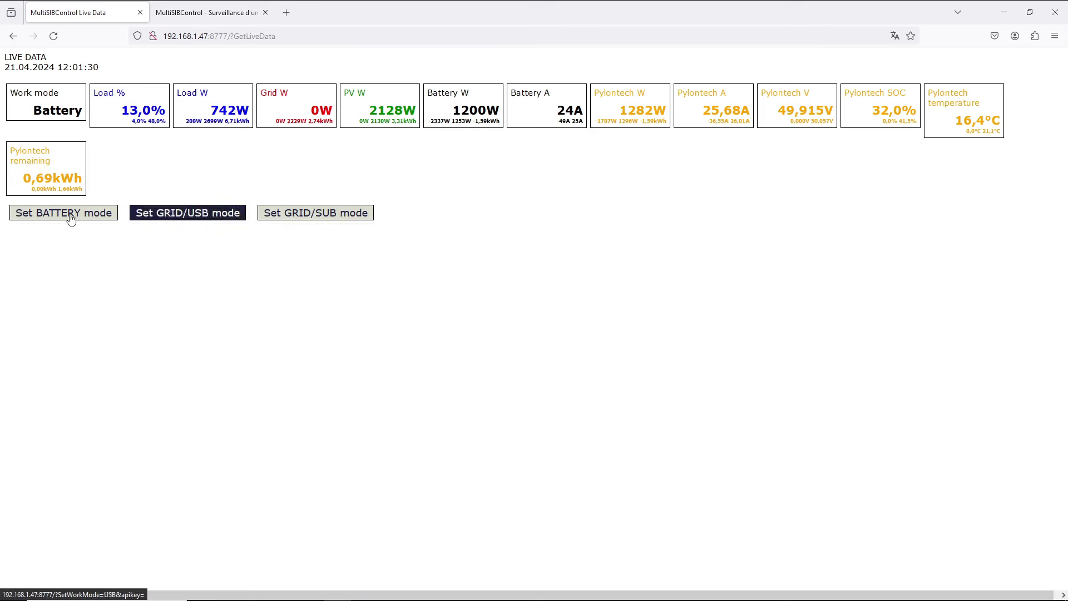
{"action": "left_click", "coordinate": [1001, 17]}
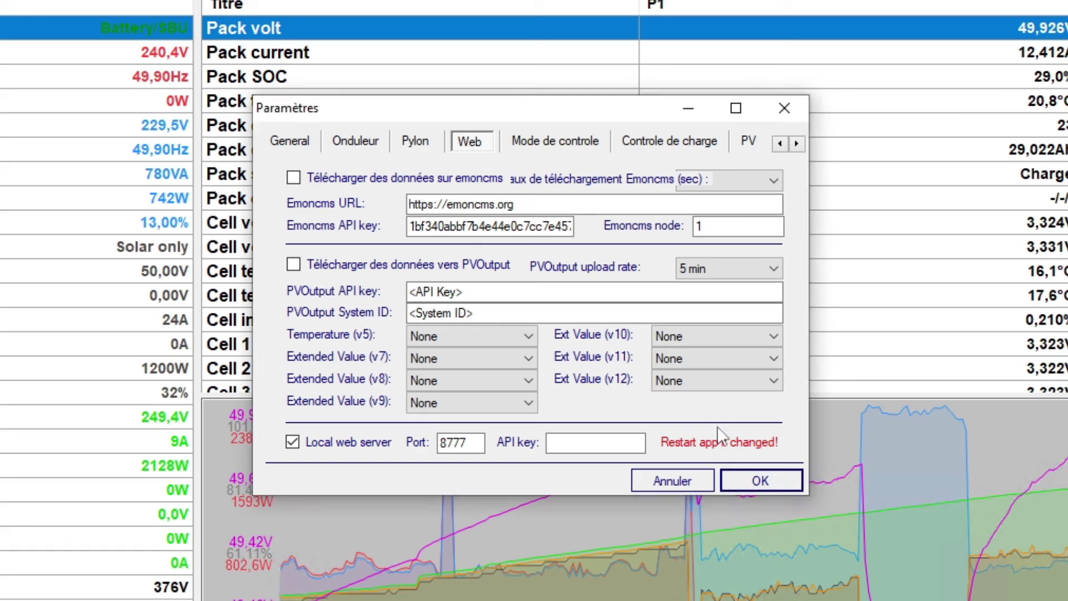
Review the inverter mode and charge control settings, including the options for a new grid charging schedule action, without adding one.
{"action": "left_click", "coordinate": [525, 143]}
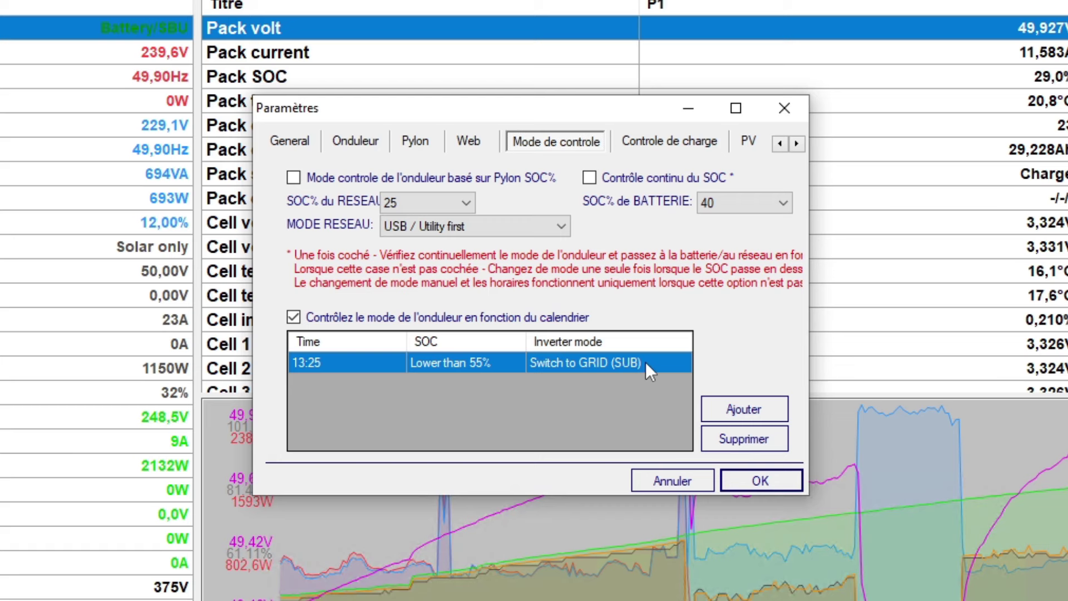
{"action": "left_click", "coordinate": [653, 142]}
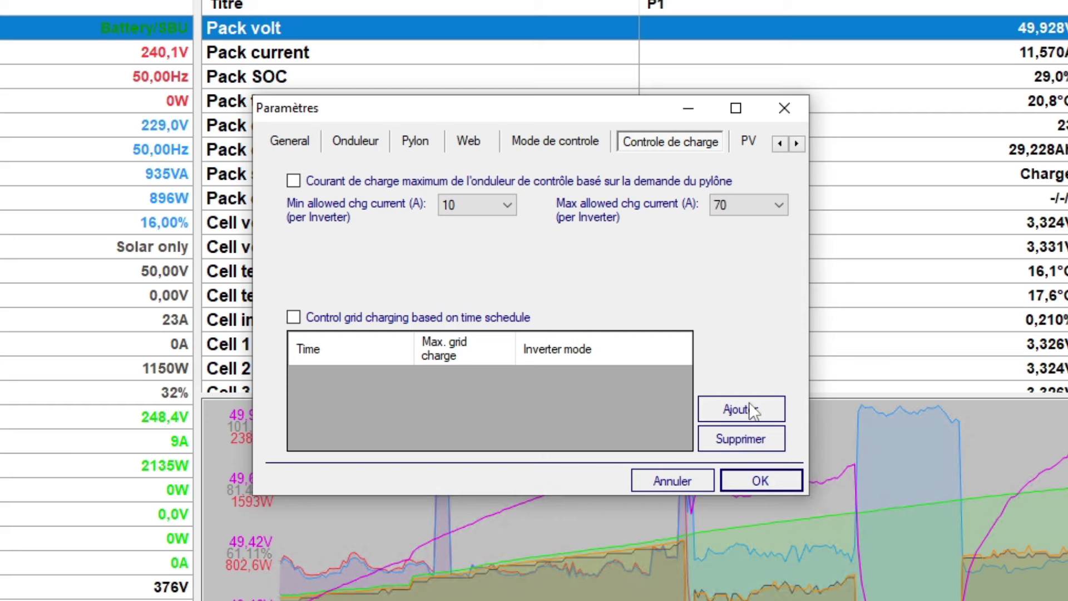
{"action": "left_click", "coordinate": [734, 409]}
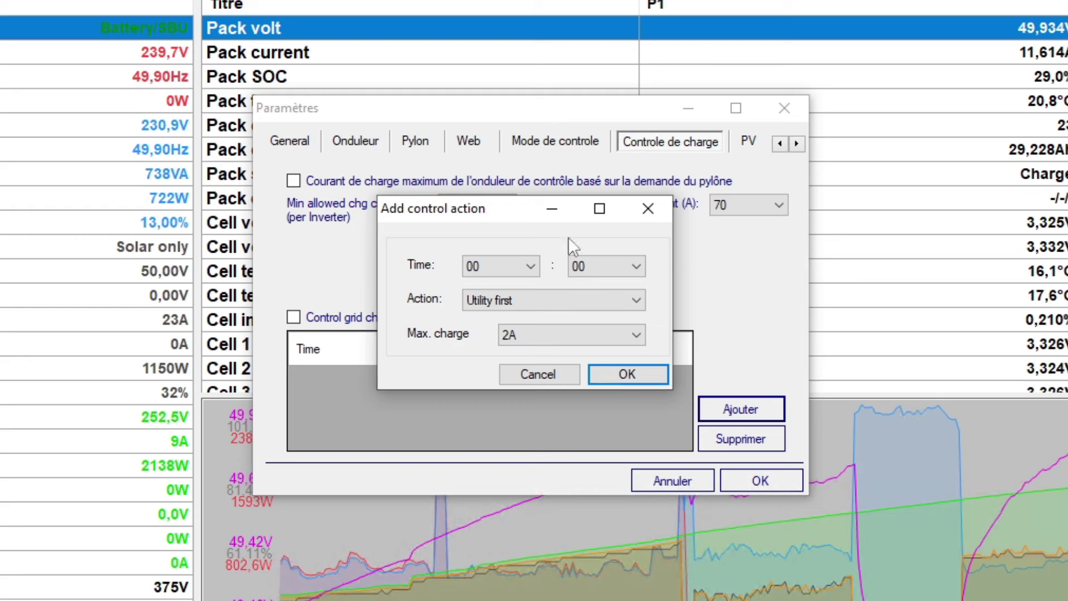
{"action": "left_click", "coordinate": [647, 210]}
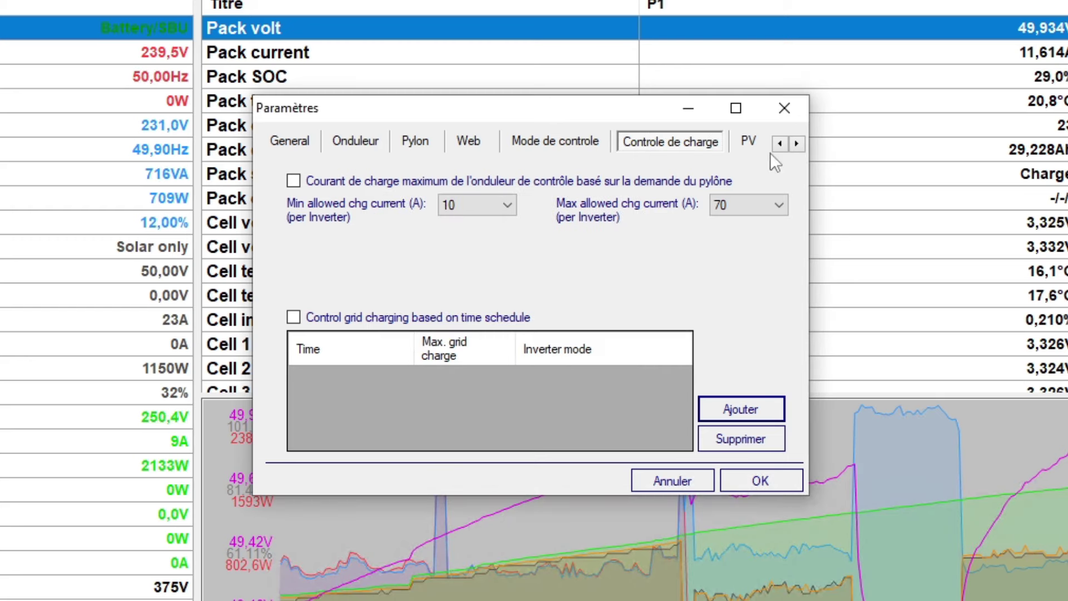
Review the settings for PV array sizes, graph appearance and external data.
{"action": "left_click", "coordinate": [794, 142]}
{"action": "left_click", "coordinate": [682, 136]}
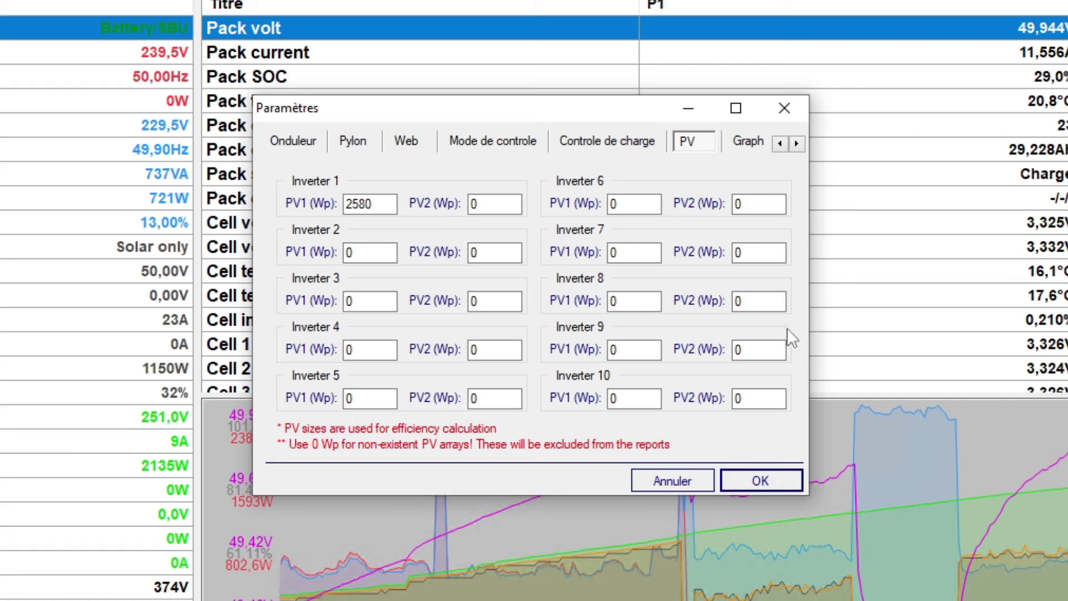
{"action": "double_click", "coordinate": [796, 144]}
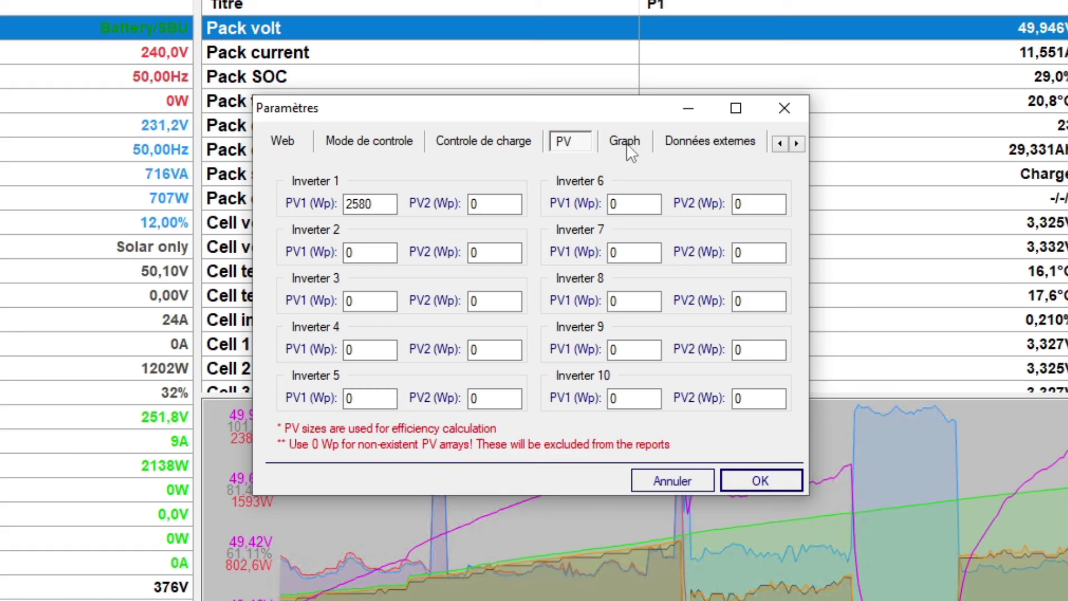
{"action": "left_click", "coordinate": [625, 142]}
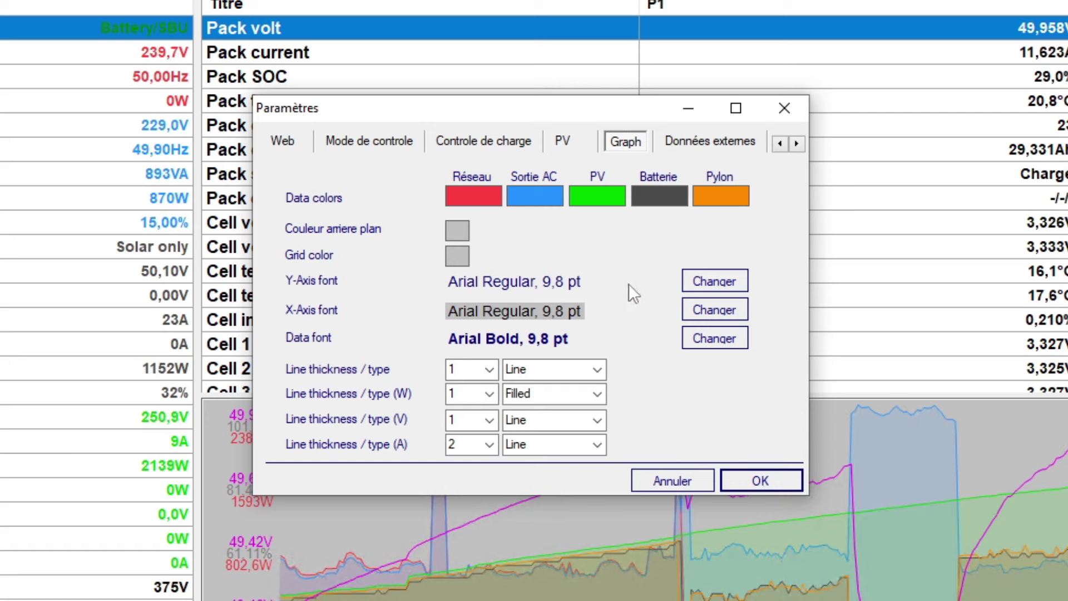
{"action": "left_click", "coordinate": [685, 140]}
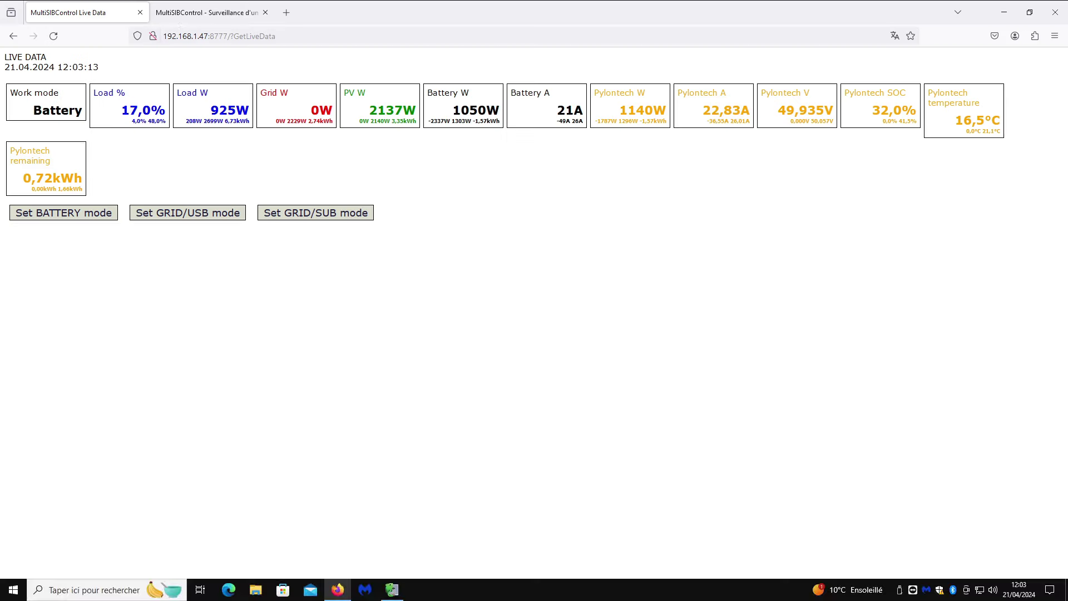
Switch to the translated MultiSIBControl web page in the browser and read through its documentation to the local web server section.
{"action": "left_click", "coordinate": [206, 12]}
{"action": "scroll", "coordinate": [832, 326], "scroll_direction": "down", "scroll_amount": 20}
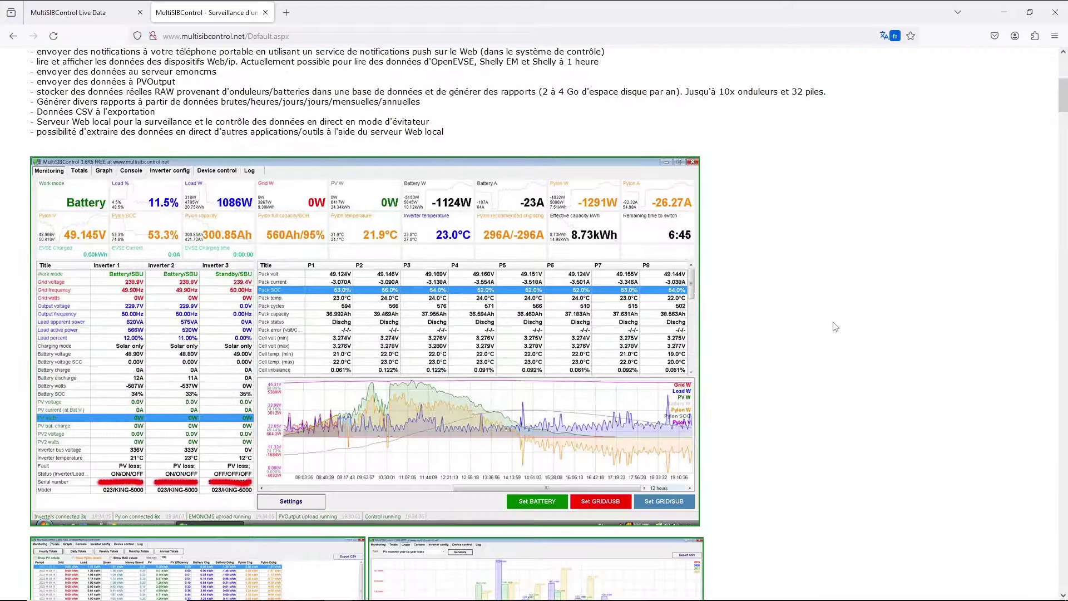
{"action": "scroll", "coordinate": [832, 325], "scroll_direction": "down", "scroll_amount": 20}
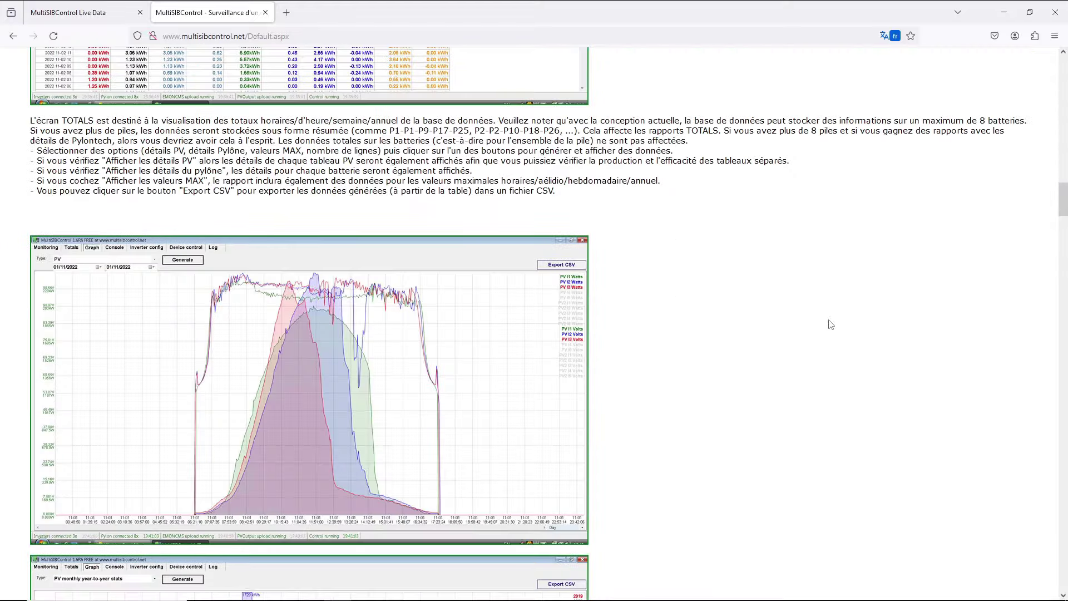
{"action": "scroll", "coordinate": [828, 324], "scroll_direction": "down", "scroll_amount": 20}
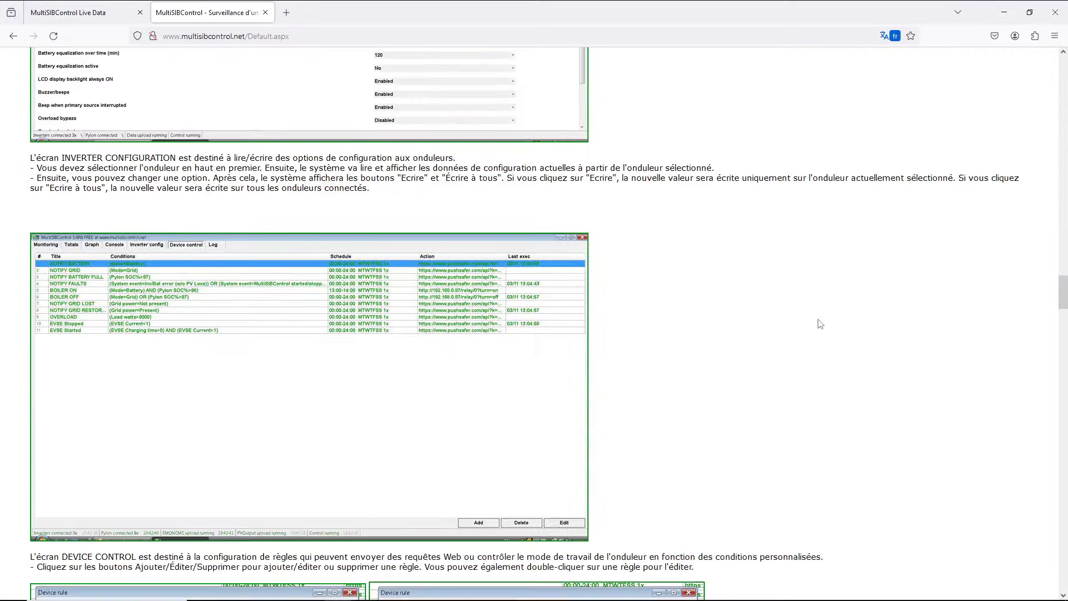
{"action": "scroll", "coordinate": [816, 324], "scroll_direction": "down", "scroll_amount": 15}
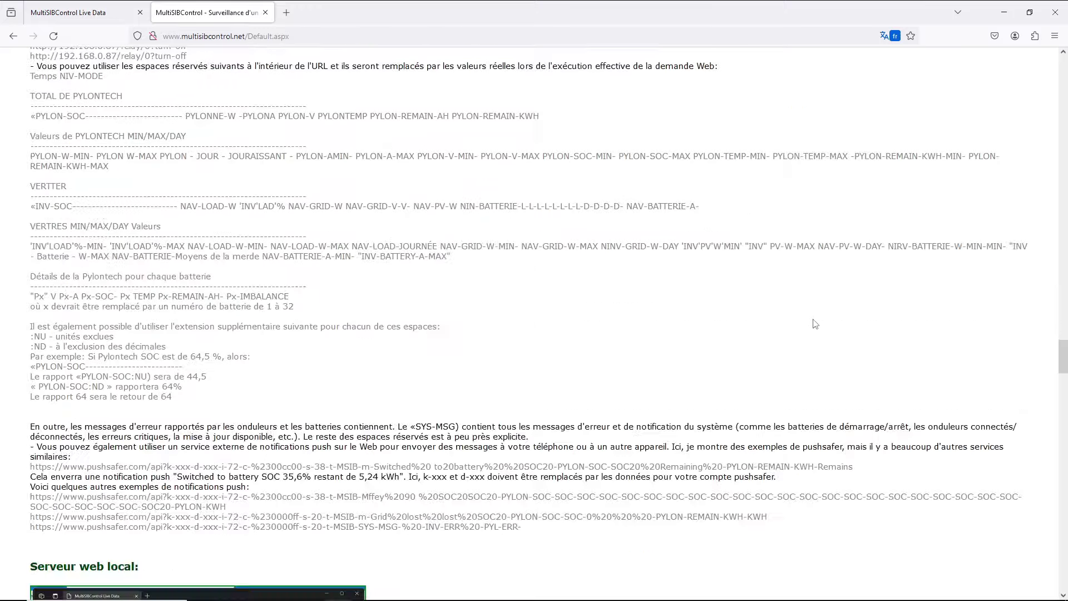
{"action": "scroll", "coordinate": [734, 296], "scroll_direction": "down", "scroll_amount": 15}
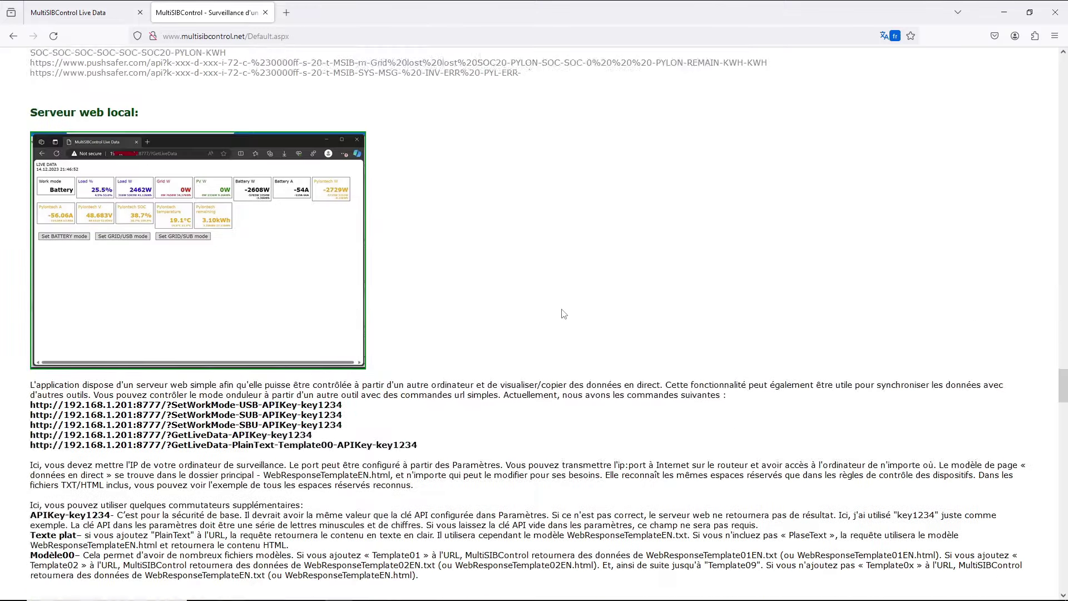
Finish reading the local web server documentation, and review the inverter and Pylontech communication settings before closing the settings.
{"action": "scroll", "coordinate": [735, 296], "scroll_direction": "down", "scroll_amount": 12}
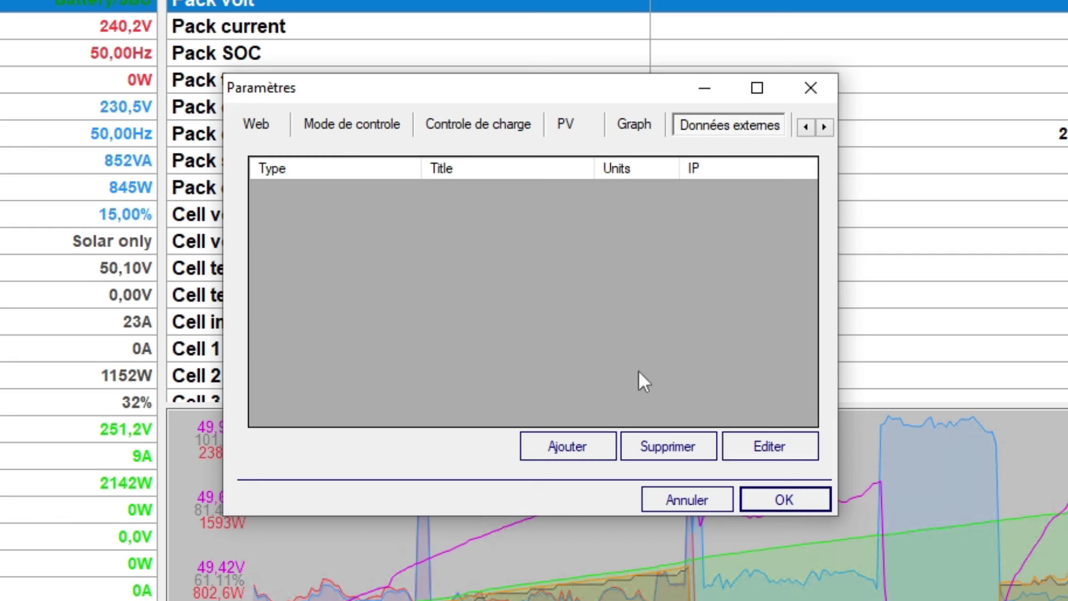
{"action": "left_click", "coordinate": [804, 127]}
{"action": "left_click", "coordinate": [805, 126]}
{"action": "left_click", "coordinate": [804, 127]}
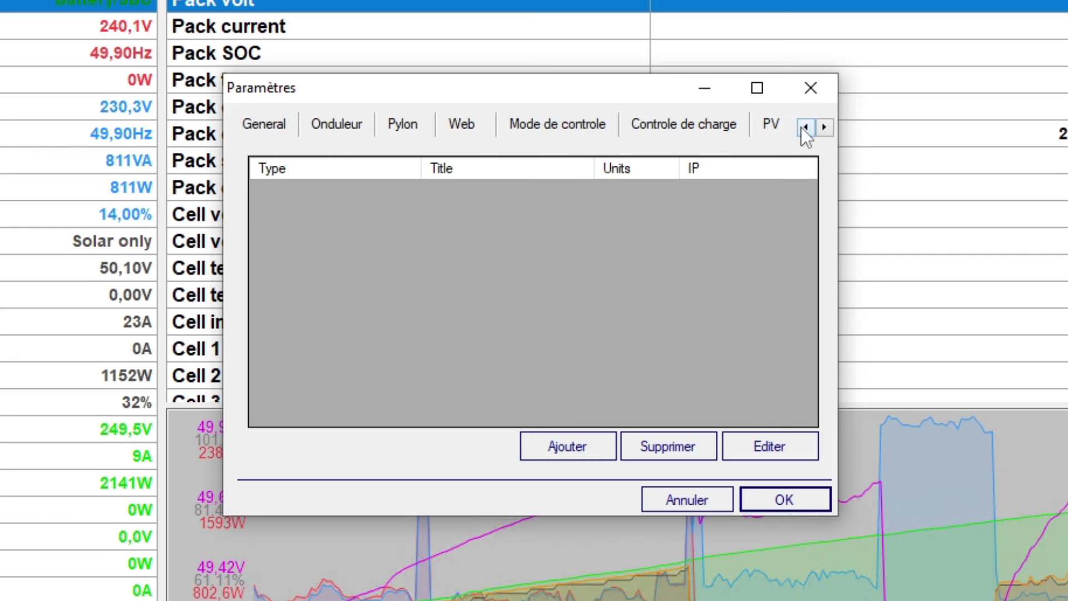
{"action": "left_click", "coordinate": [328, 125]}
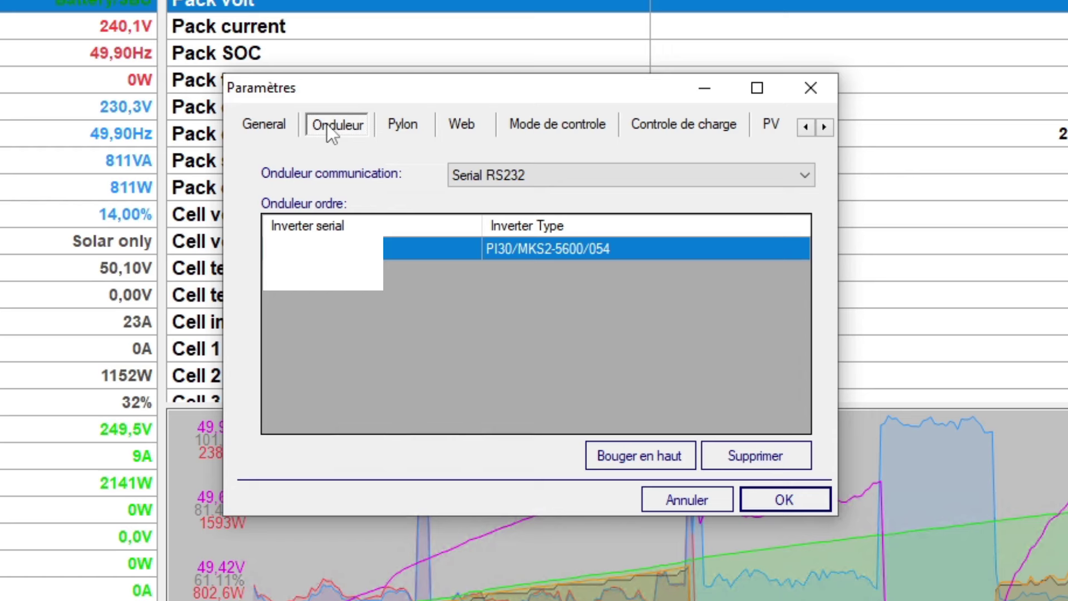
{"action": "left_click", "coordinate": [405, 127]}
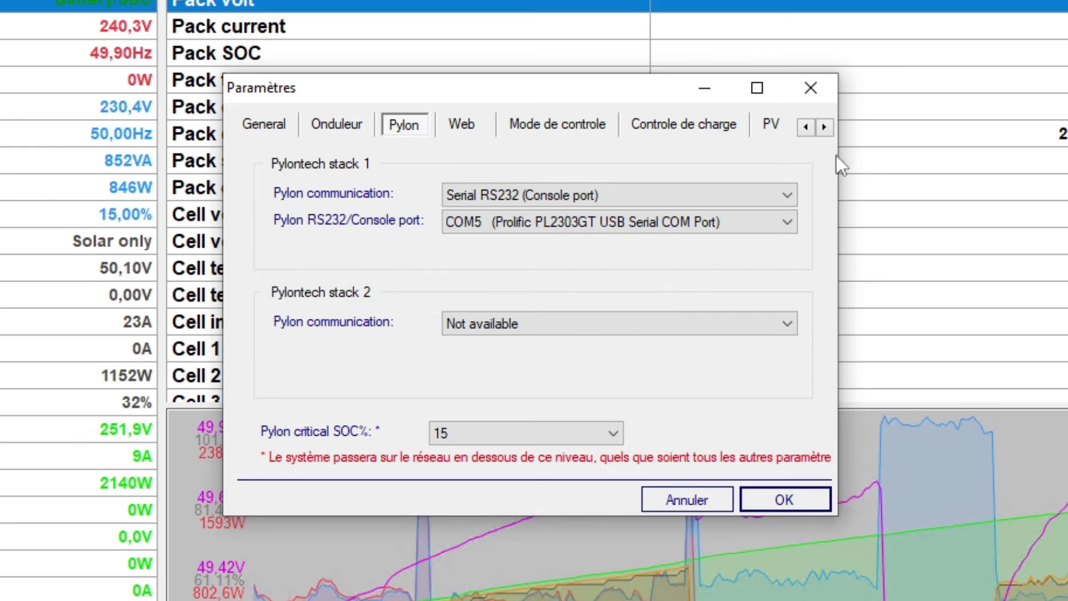
{"action": "left_click", "coordinate": [810, 88]}
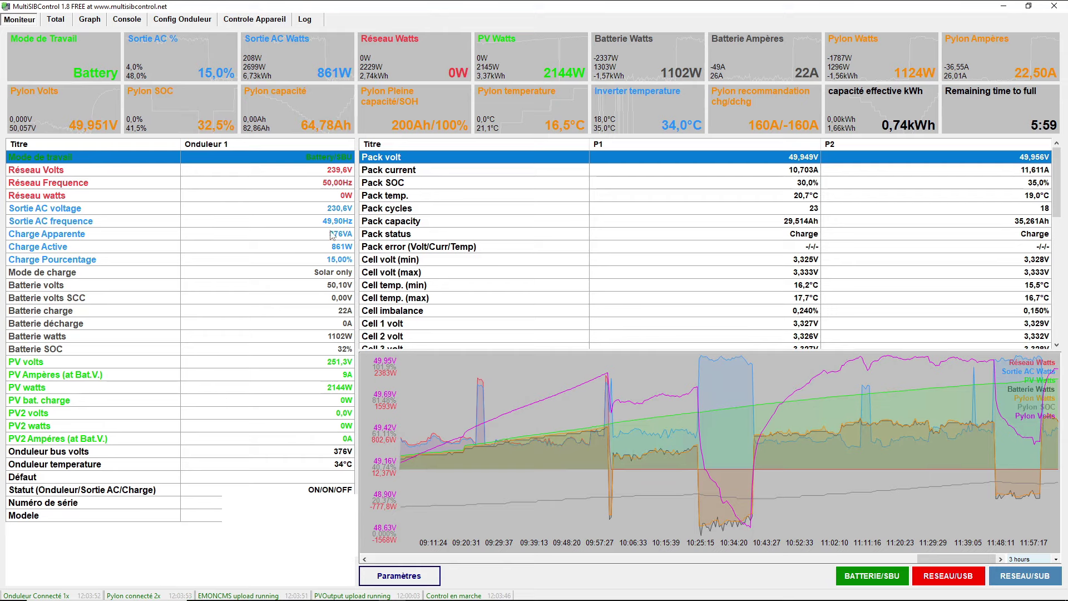
Show the daily energy totals with PV details, Pylon details and MAX values included, and look through the additional columns.
{"action": "left_click", "coordinate": [56, 21]}
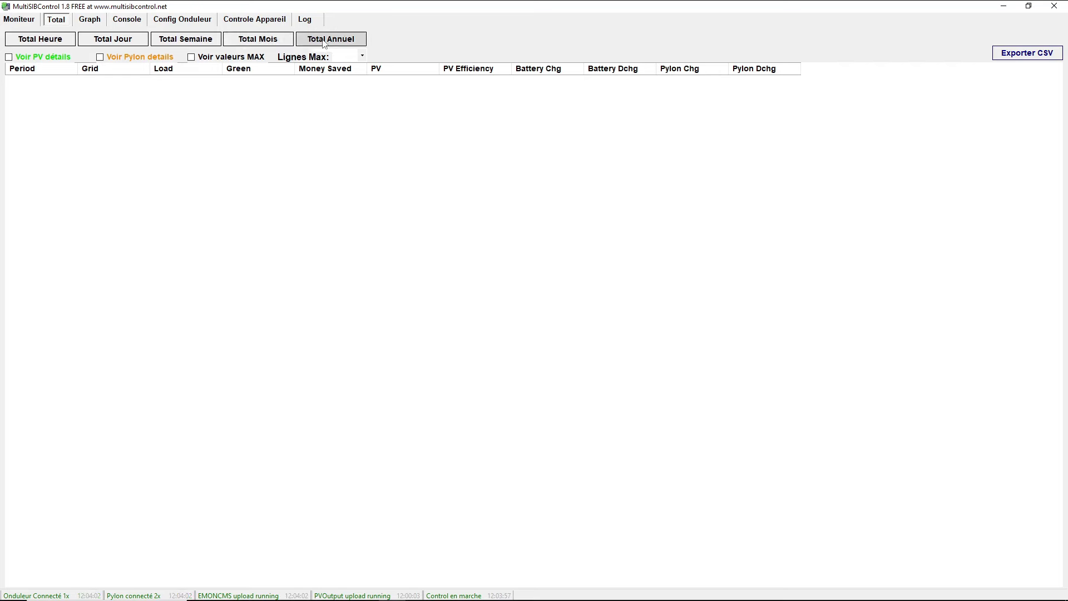
{"action": "left_click", "coordinate": [122, 41]}
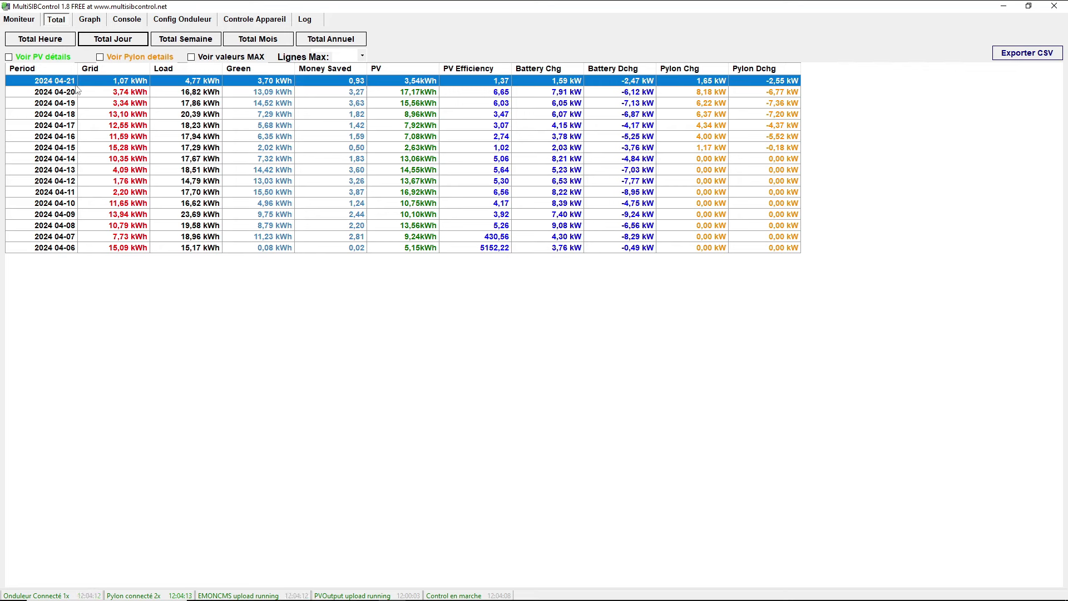
{"action": "left_click", "coordinate": [10, 59]}
{"action": "left_click", "coordinate": [191, 58]}
{"action": "left_click", "coordinate": [122, 45]}
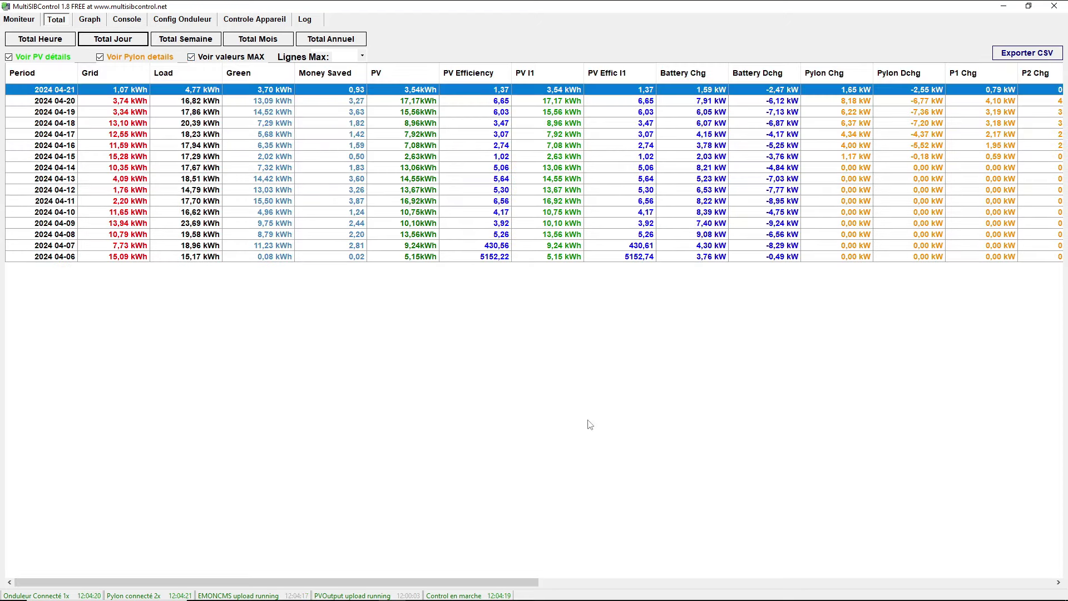
{"action": "left_click_drag", "start_coordinate": [343, 582], "coordinate": [106, 581]}
Compare the hourly, weekly and monthly energy totals, and return to the daily totals.
{"action": "left_click", "coordinate": [56, 40]}
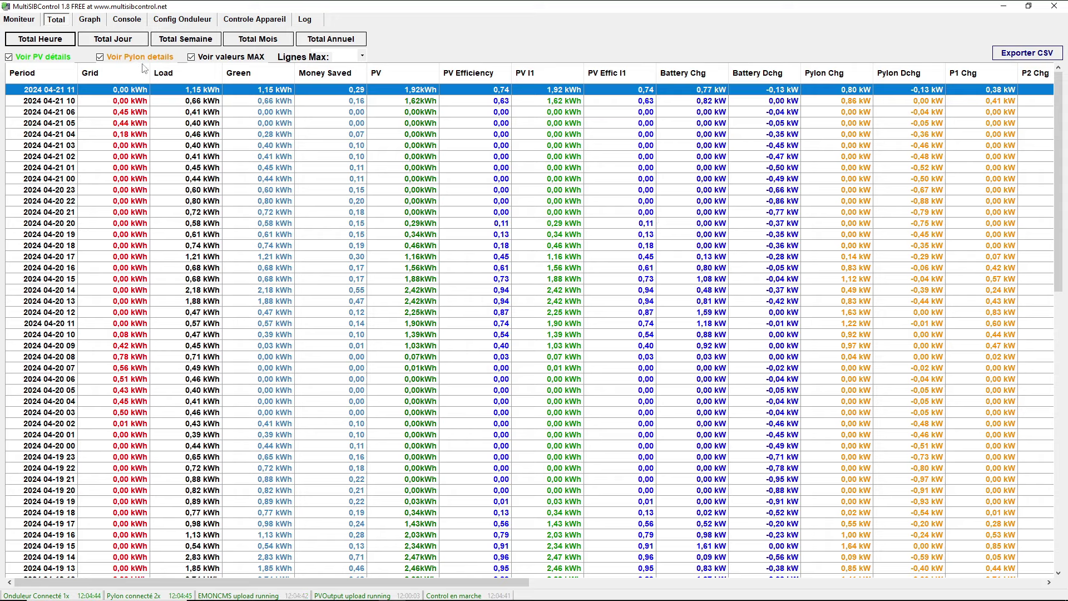
{"action": "left_click", "coordinate": [186, 40]}
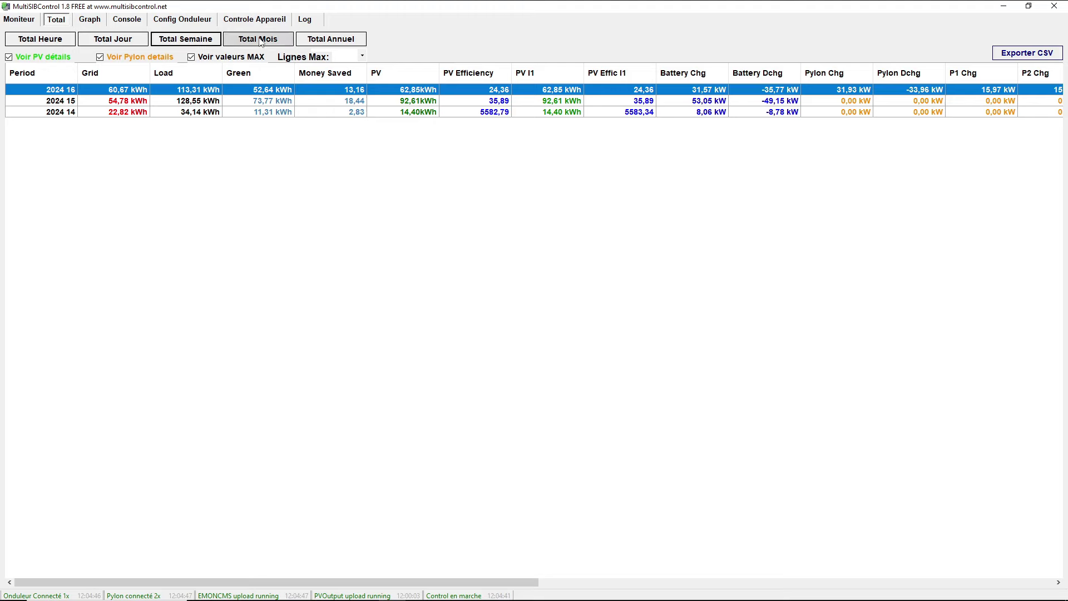
{"action": "left_click", "coordinate": [260, 41]}
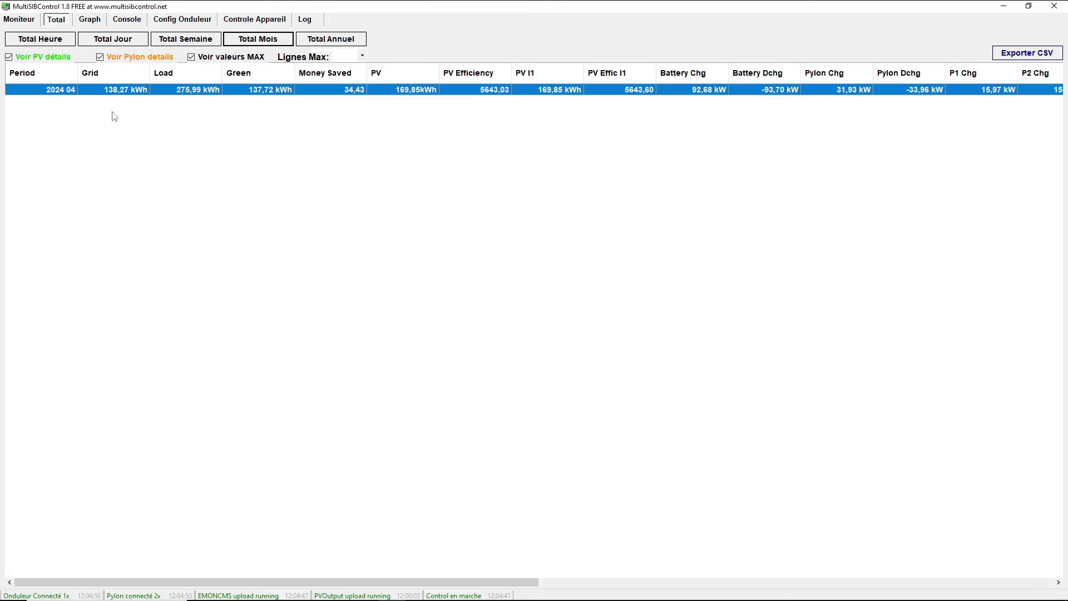
{"action": "left_click", "coordinate": [119, 47]}
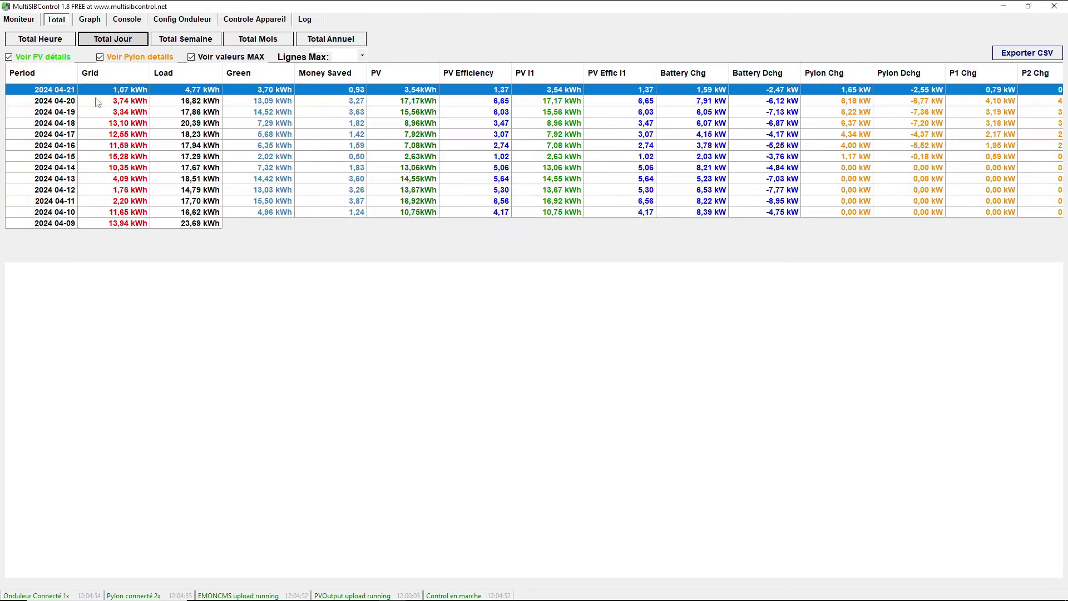
Generate a graph of the Daily totals.
{"action": "left_click", "coordinate": [93, 24]}
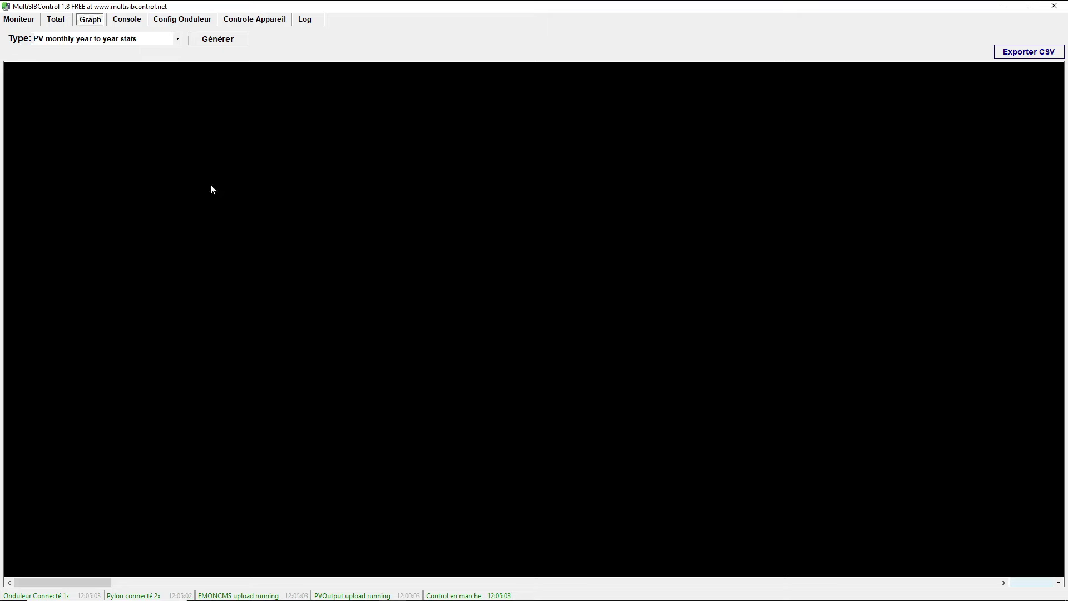
{"action": "left_click", "coordinate": [178, 38]}
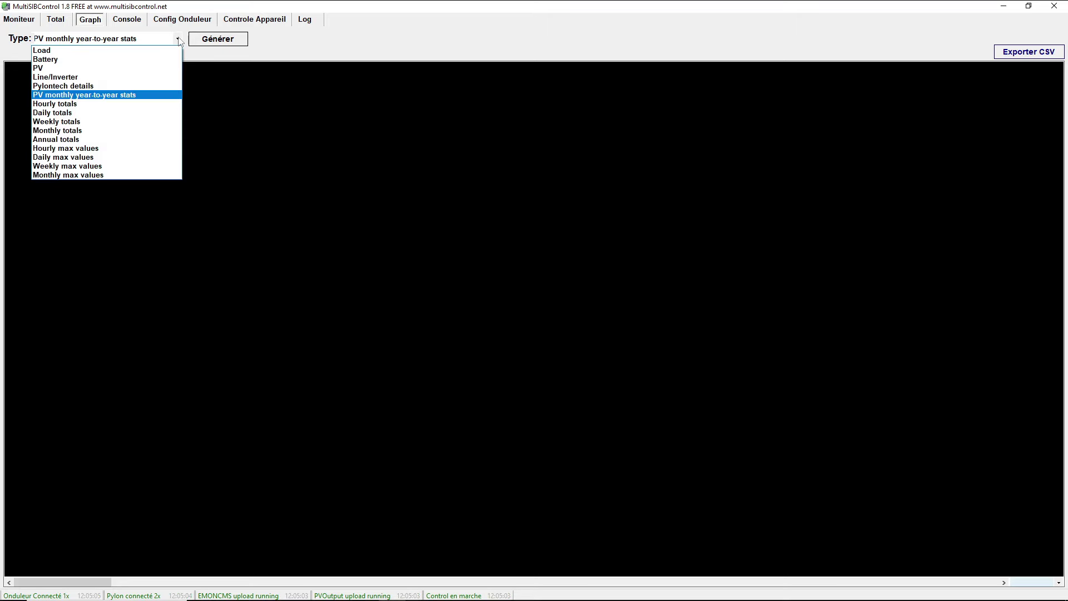
{"action": "left_click", "coordinate": [112, 112]}
{"action": "left_click", "coordinate": [218, 44]}
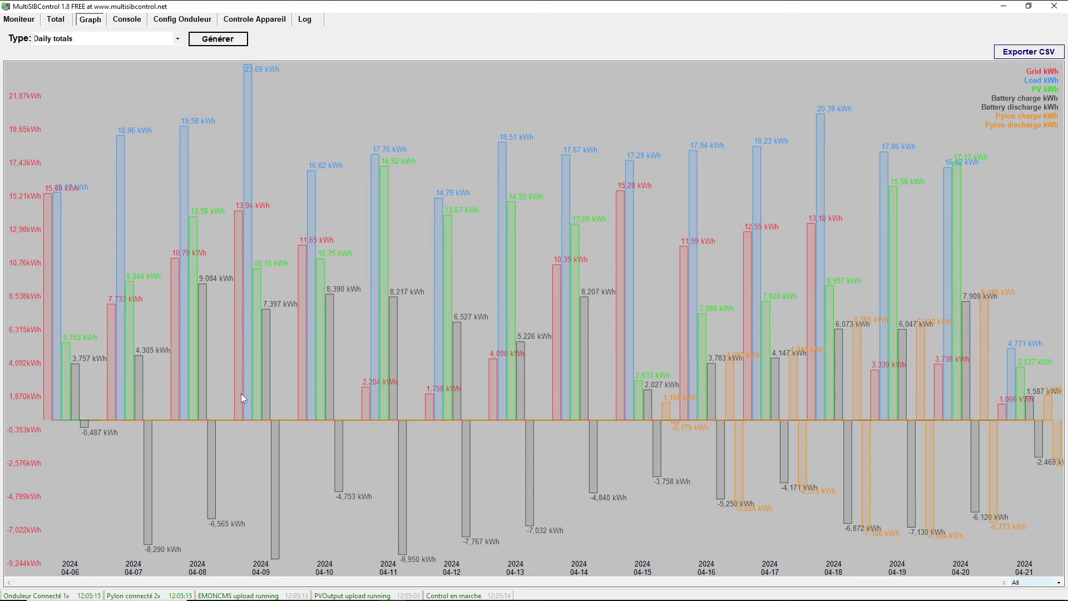
Change the graph type to Pylontech details.
{"action": "left_click", "coordinate": [177, 39]}
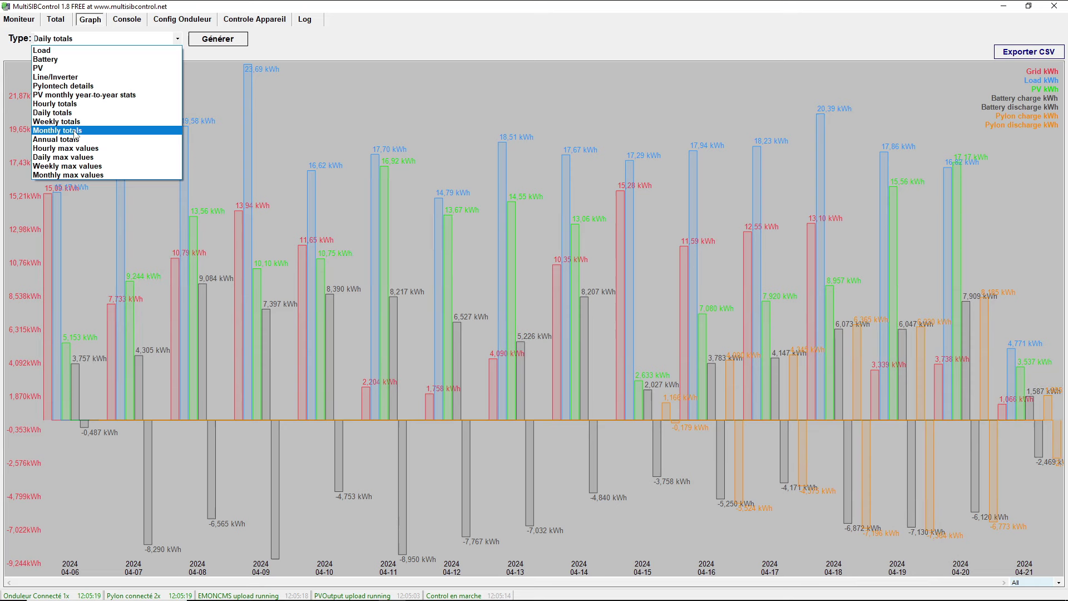
{"action": "left_click", "coordinate": [58, 86]}
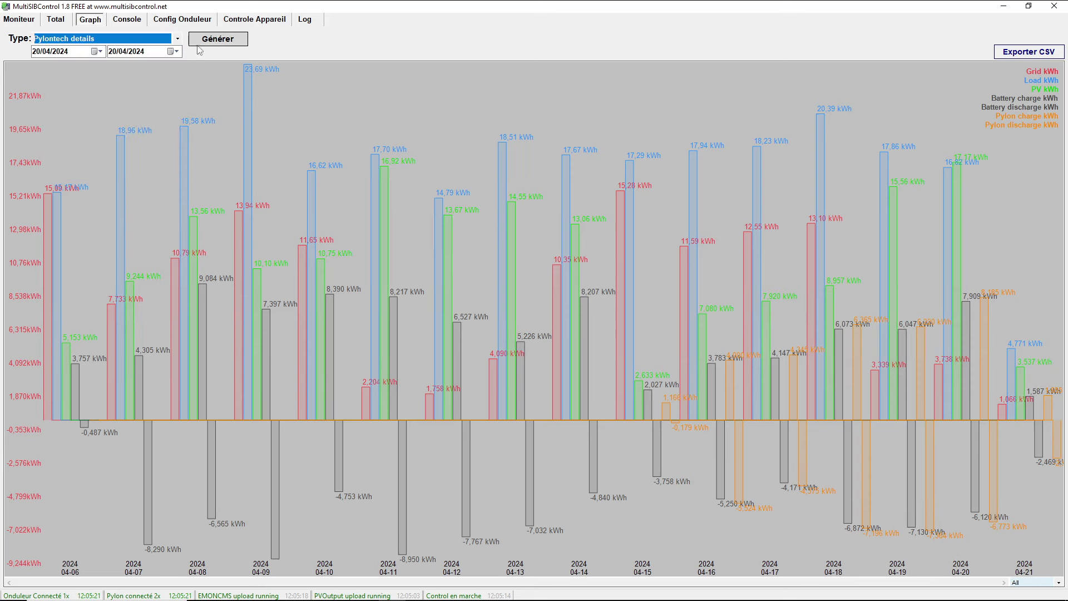